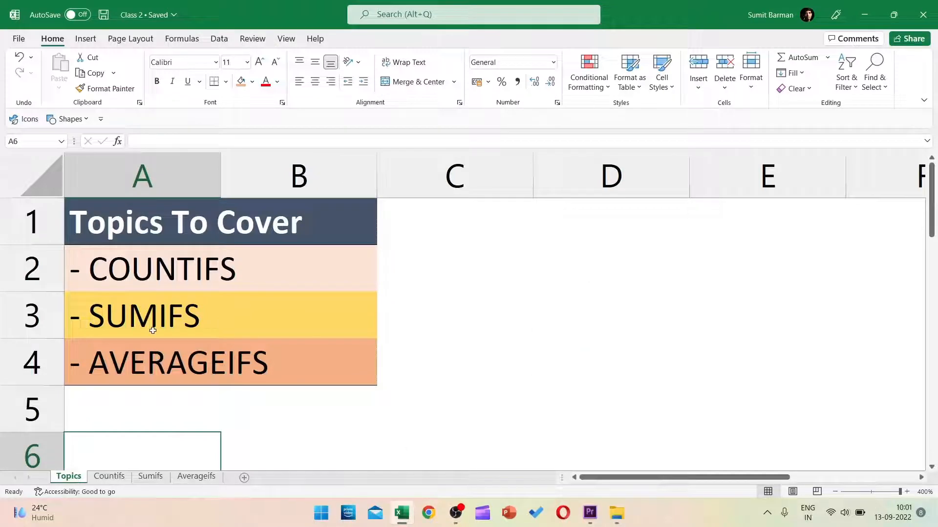
Step: Go to the Countifs sheet and inspect Smith in A2, Desk in B2 and the Product column
{"action": "left_click", "coordinate": [122, 288]}
{"action": "left_click", "coordinate": [134, 325]}
{"action": "left_click", "coordinate": [138, 367]}
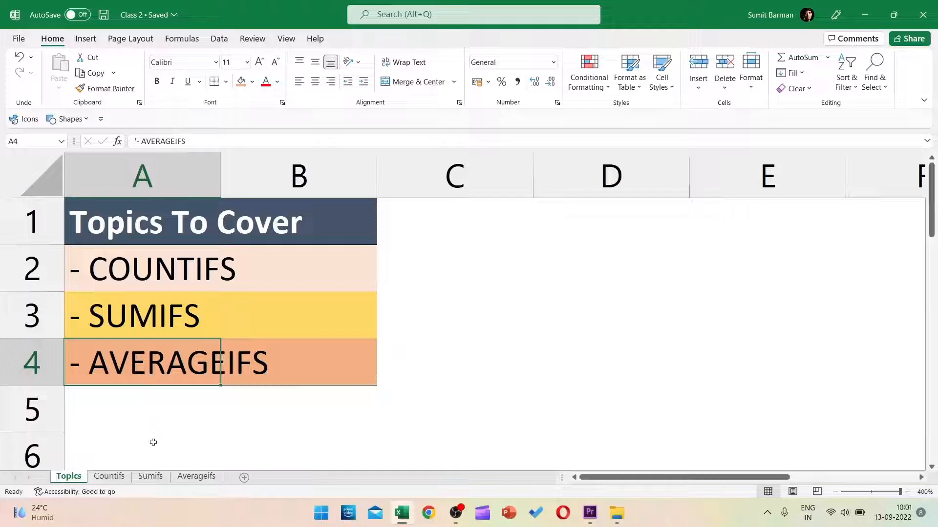
{"action": "left_click", "coordinate": [117, 475]}
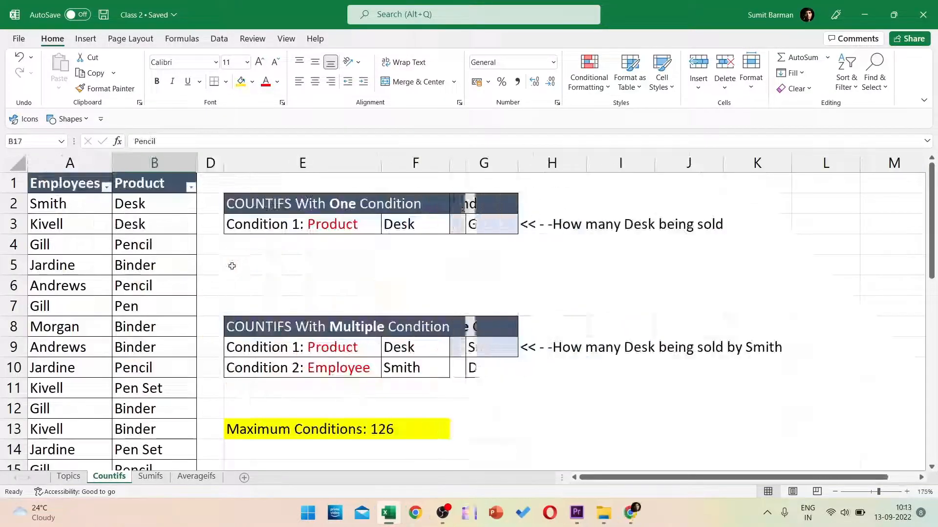
{"action": "left_click", "coordinate": [57, 207]}
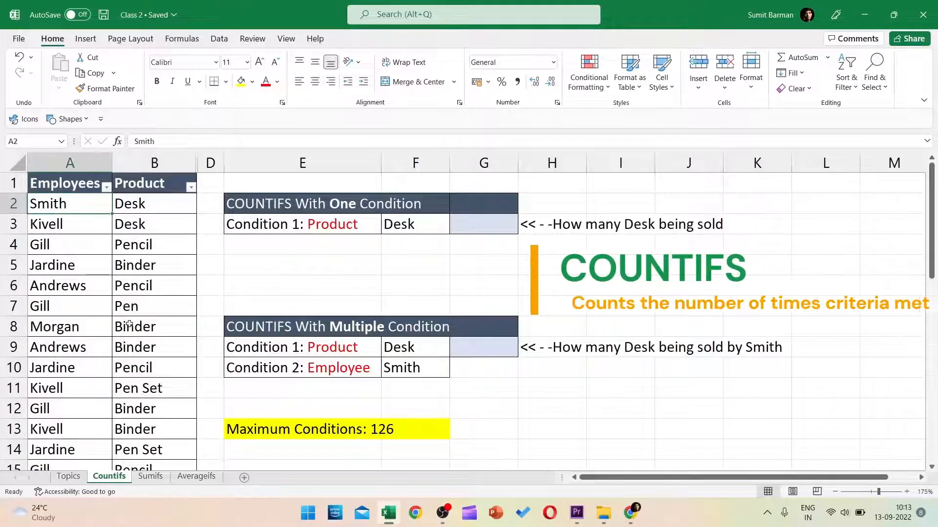
{"action": "left_click", "coordinate": [147, 195]}
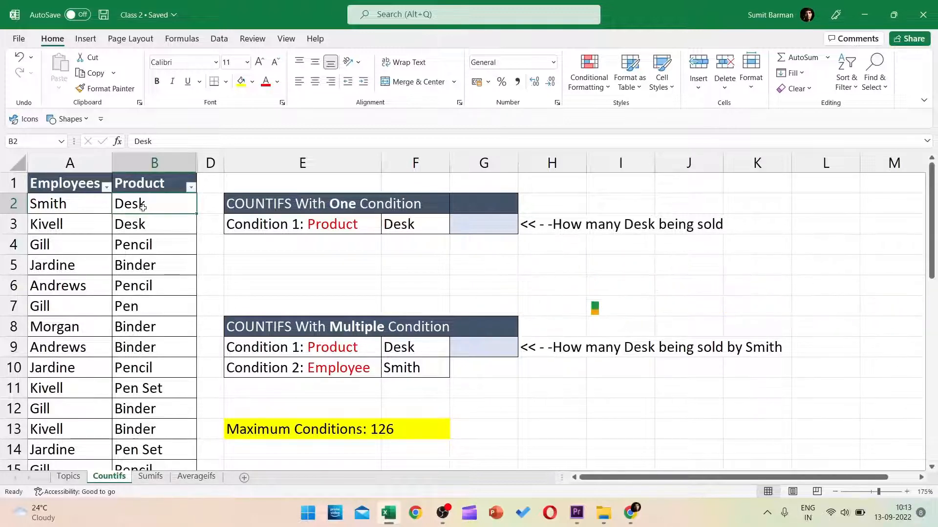
{"action": "left_click", "coordinate": [154, 163]}
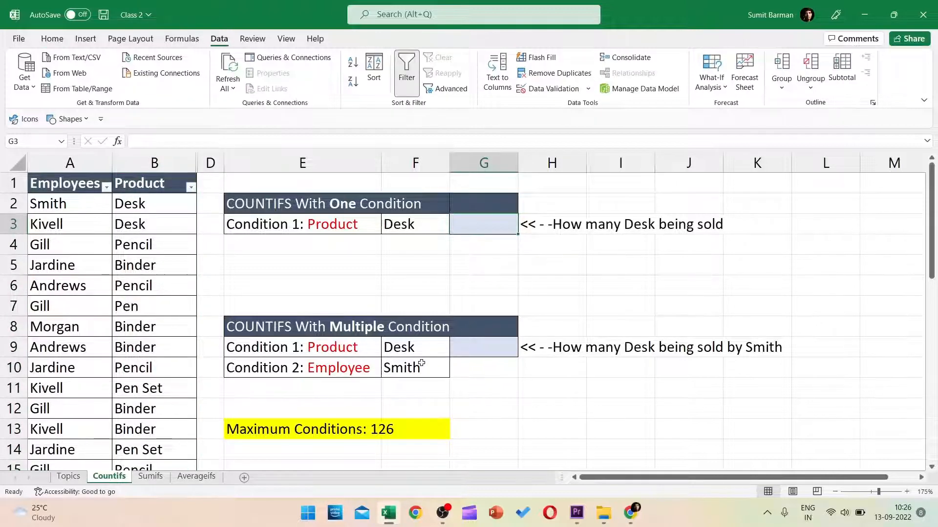
Step: Enter =COUNTIFS(B2:B36,"Desk") in G3, returning 2
{"action": "type", "text": "=coun"}
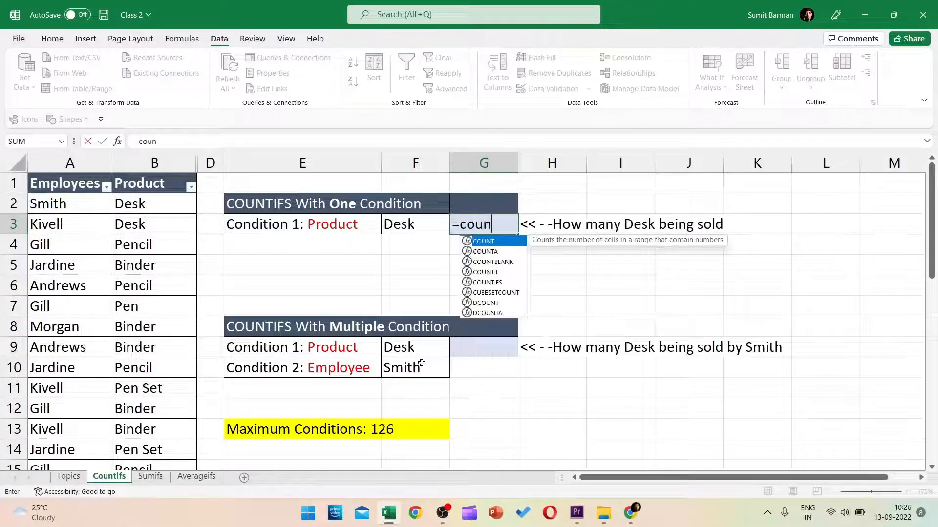
{"action": "type", "text": "tif"}
{"action": "key", "text": "Down"}
{"action": "key", "text": "Tab"}
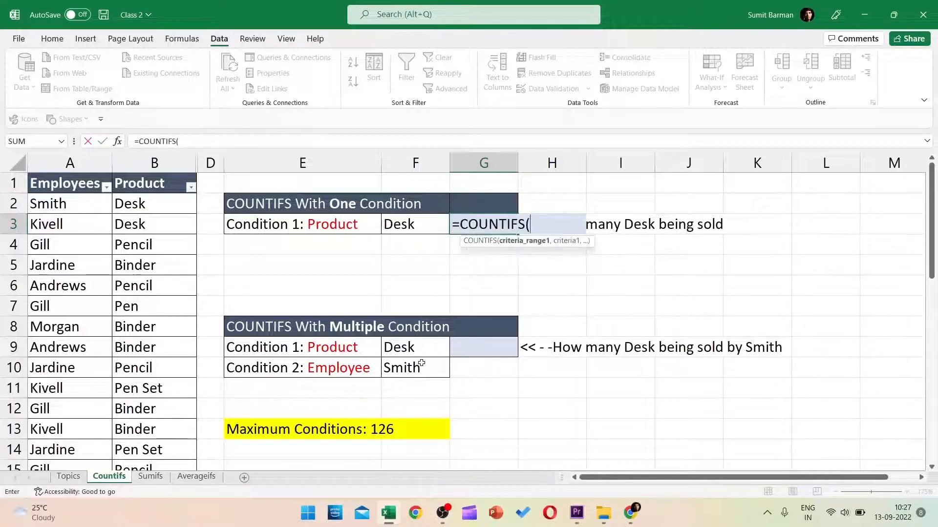
{"action": "key", "text": "BackSpace"}
{"action": "key", "text": "BackSpace"}
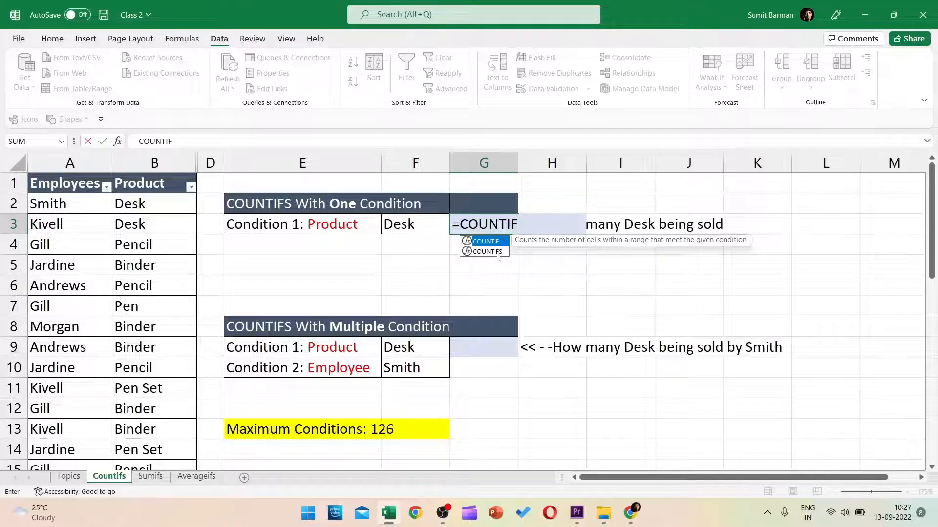
{"action": "type", "text": "S("}
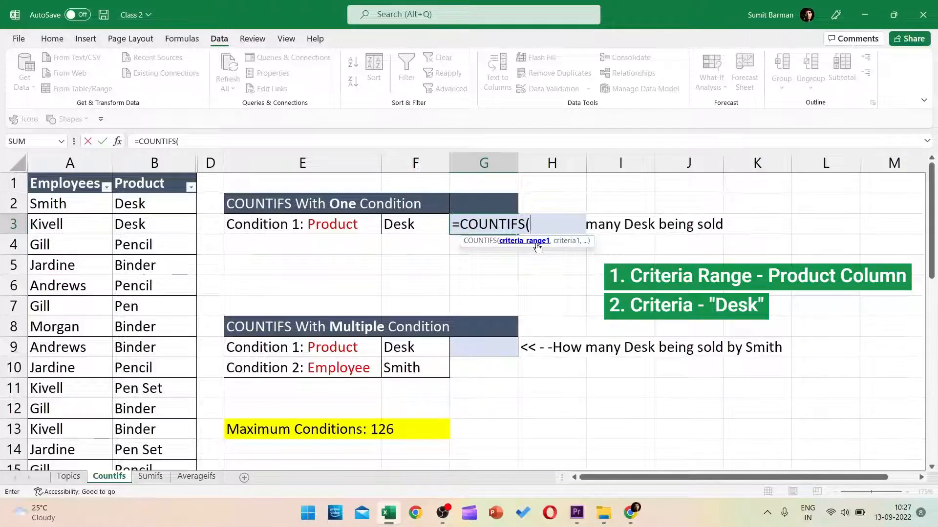
{"action": "left_click", "coordinate": [148, 203]}
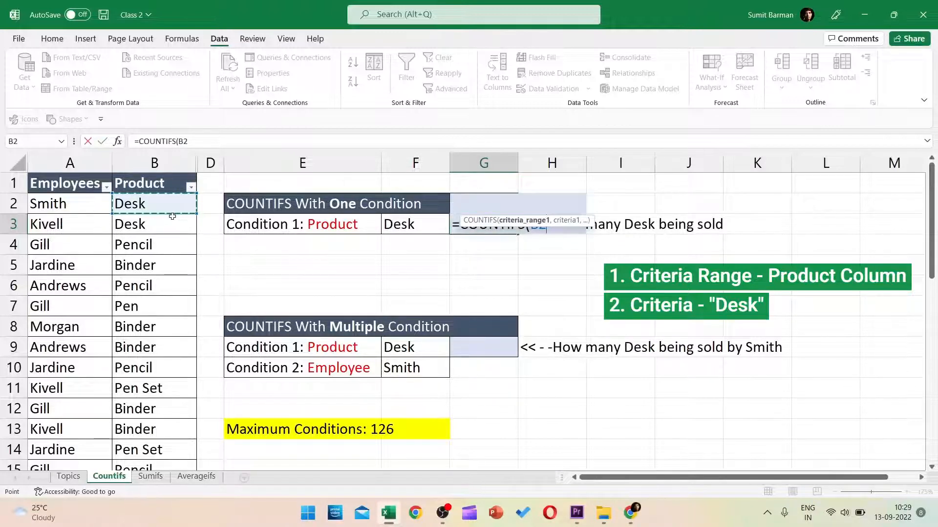
{"action": "key", "text": "ctrl+shift+Down"}
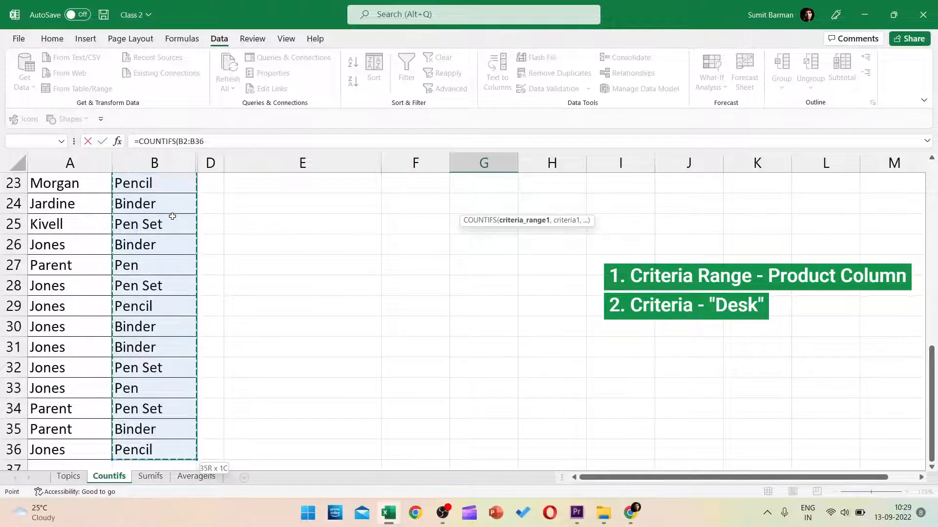
{"action": "scroll", "coordinate": [172, 213], "scroll_direction": "up", "scroll_amount": 7}
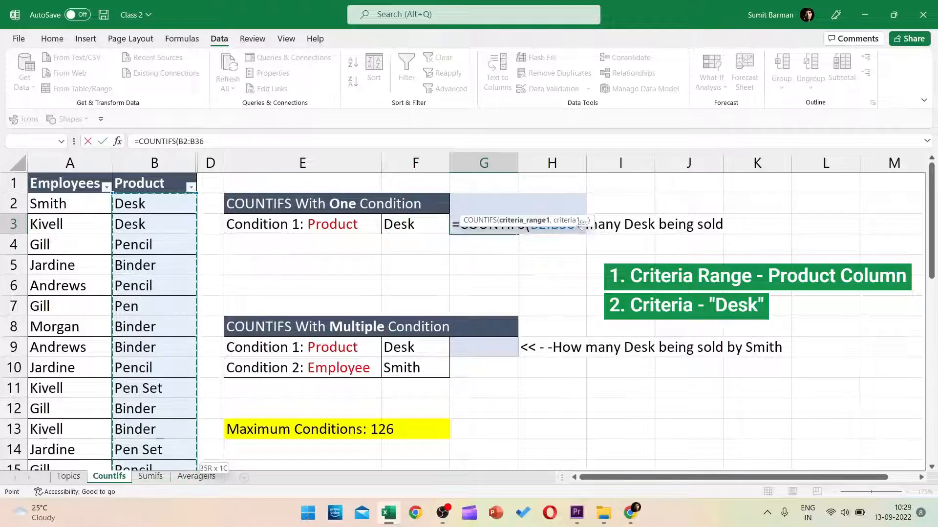
{"action": "left_click_drag", "start_coordinate": [580, 220], "coordinate": [580, 253]}
{"action": "type", "text": ","}
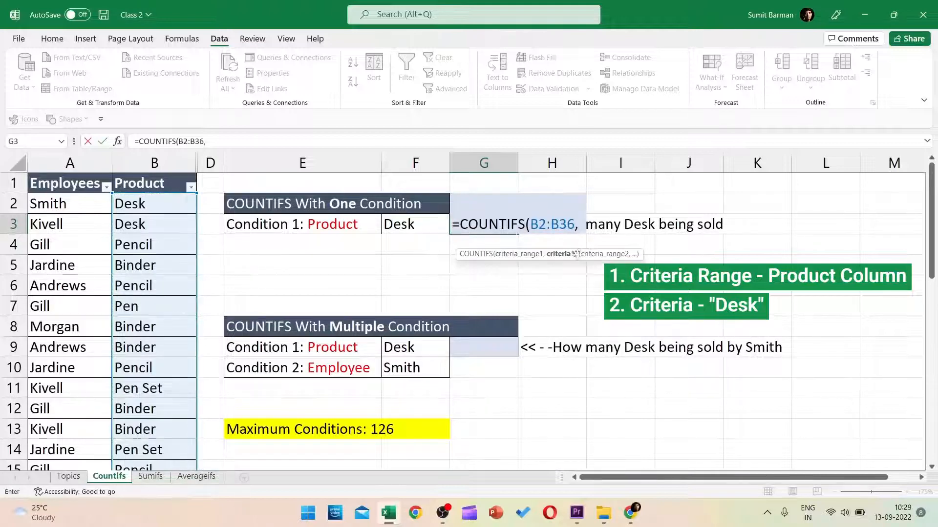
{"action": "type", "text": "\""}
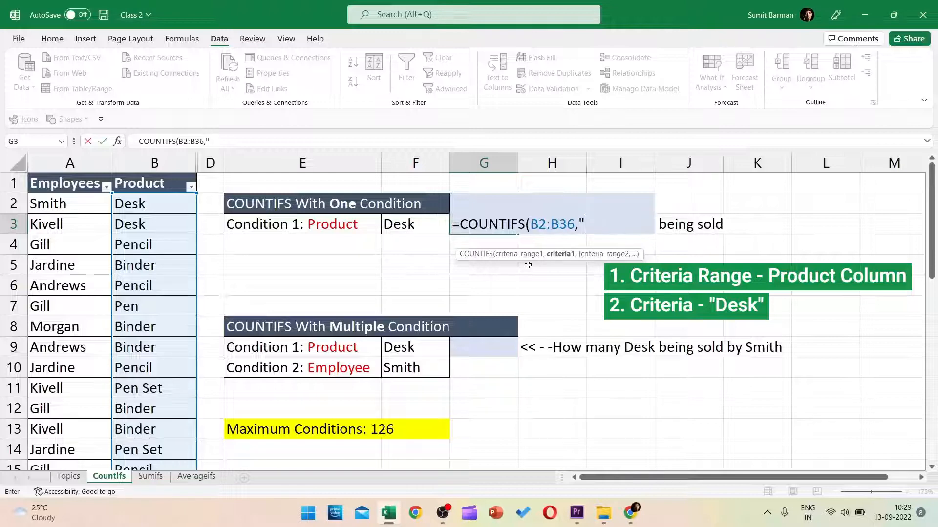
{"action": "type", "text": "Desk"}
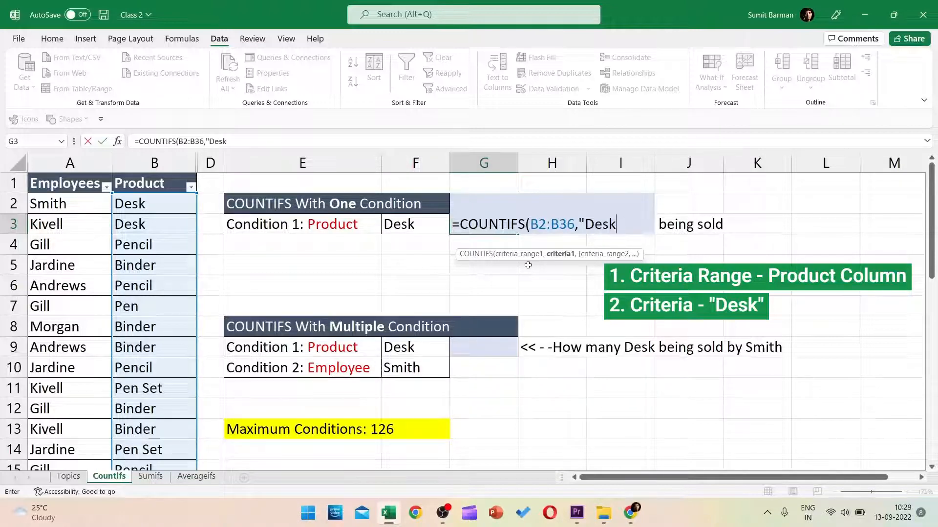
{"action": "type", "text": "\")"}
{"action": "key", "text": "Return"}
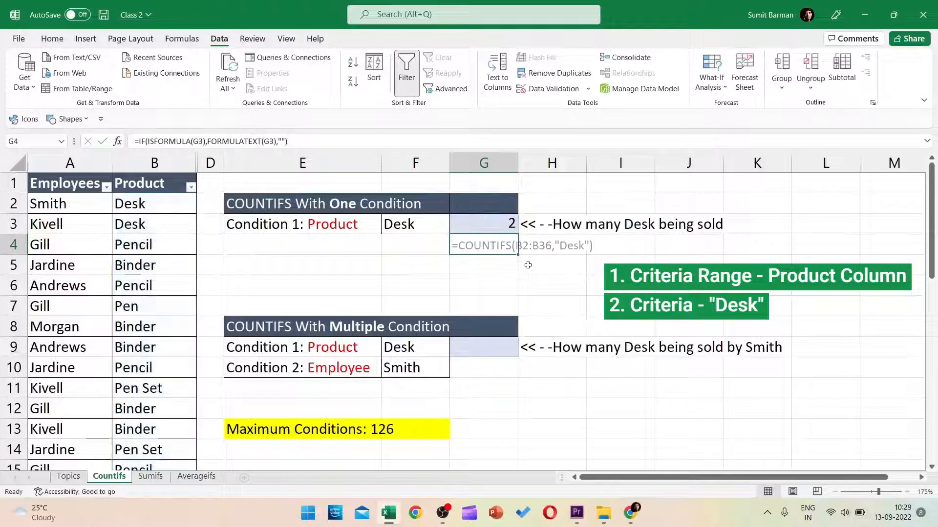
{"action": "key", "text": "Up"}
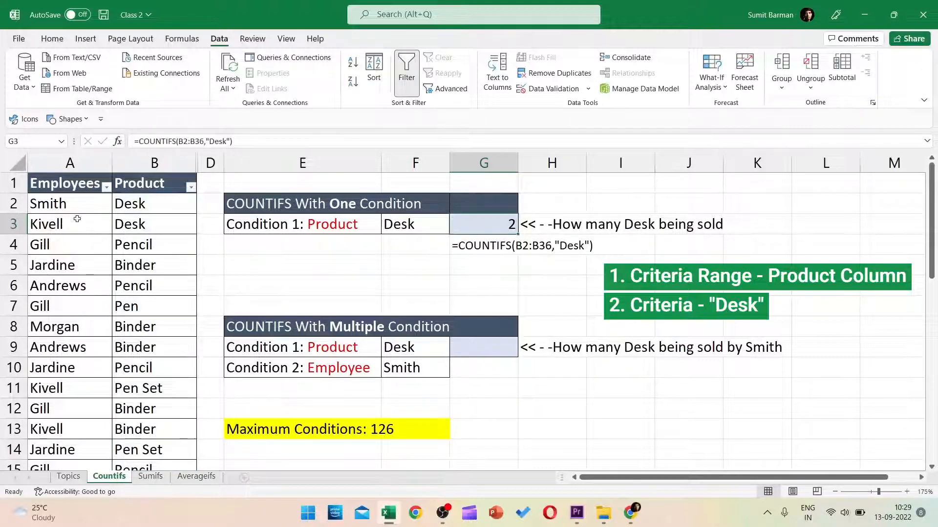
Step: Replace the hard-coded "Desk" in G3 with cell F3, giving =COUNTIFS(B2:B36,F3)
{"action": "left_click", "coordinate": [147, 203]}
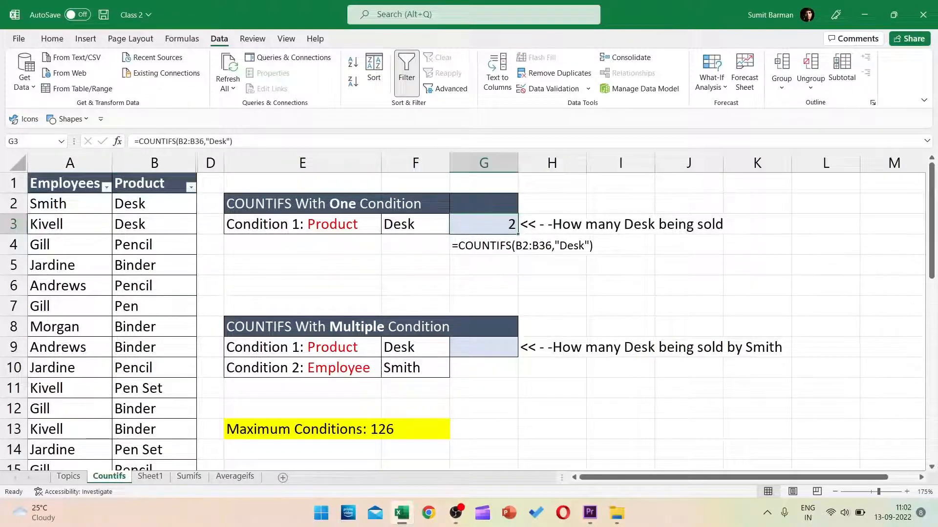
{"action": "key", "text": "F2"}
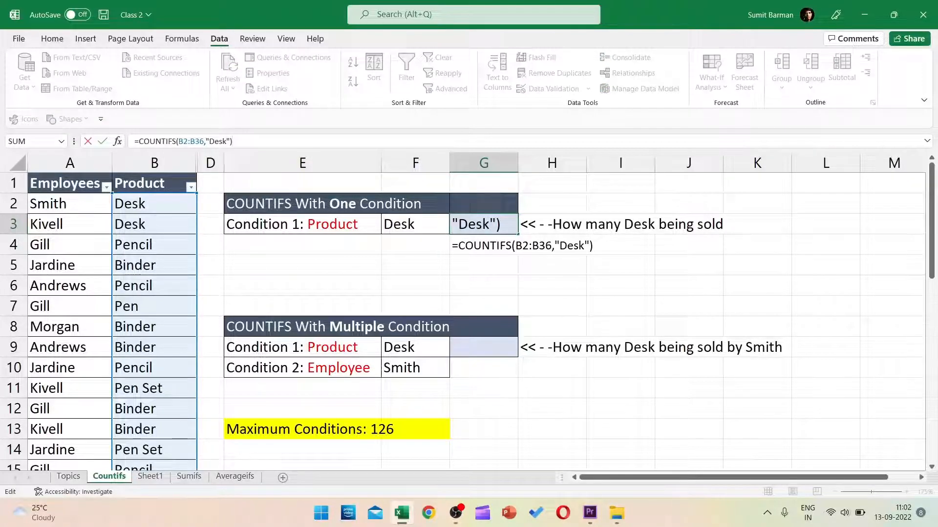
{"action": "left_click_drag", "start_coordinate": [205, 141], "coordinate": [233, 141]}
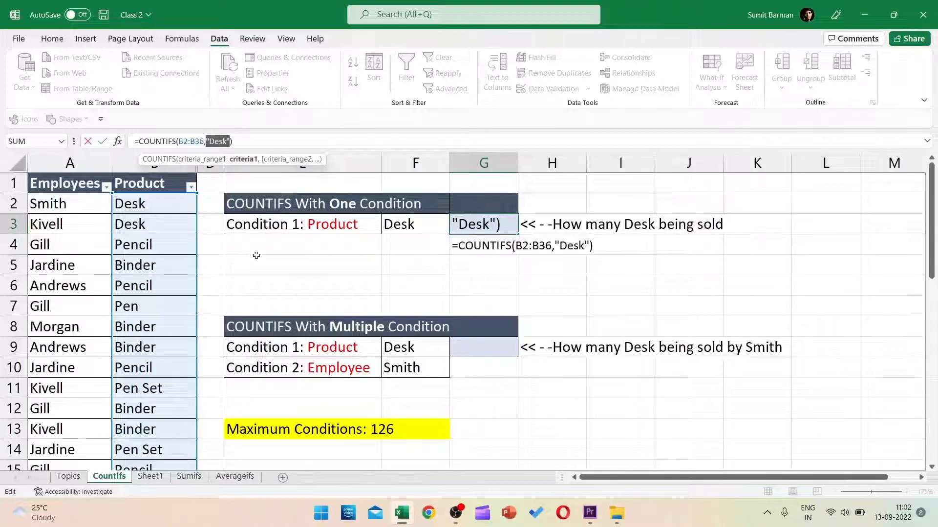
{"action": "key", "text": "Escape"}
{"action": "left_click", "coordinate": [239, 141]}
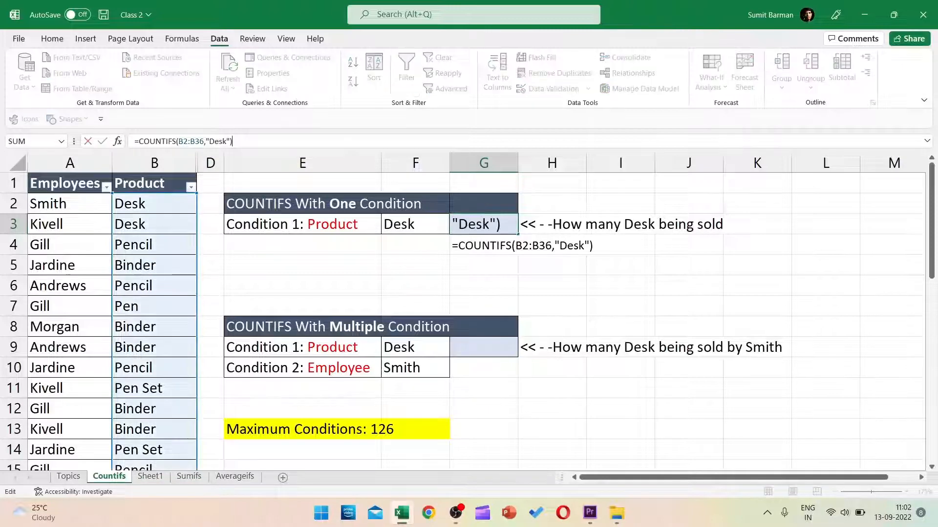
{"action": "key", "text": "BackSpace"}
{"action": "key", "text": "BackSpace"}
{"action": "key", "text": "BackSpace"}
{"action": "key", "text": "BackSpace"}
{"action": "key", "text": "BackSpace"}
{"action": "key", "text": "BackSpace"}
{"action": "key", "text": "BackSpace"}
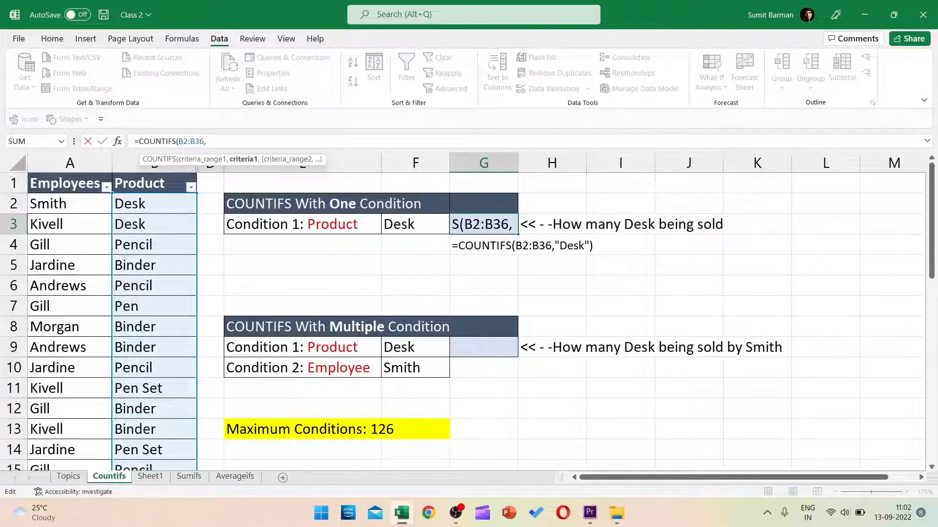
{"action": "left_click", "coordinate": [424, 223]}
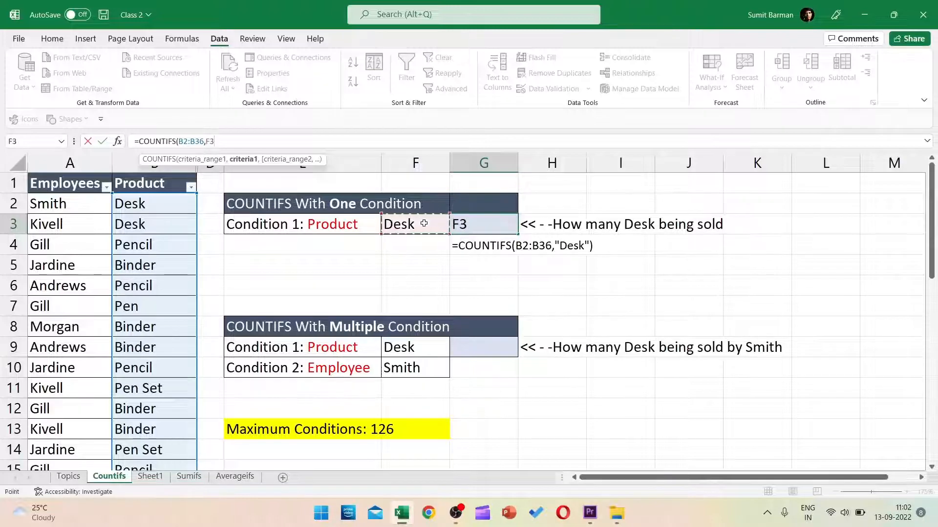
{"action": "key", "text": "Escape"}
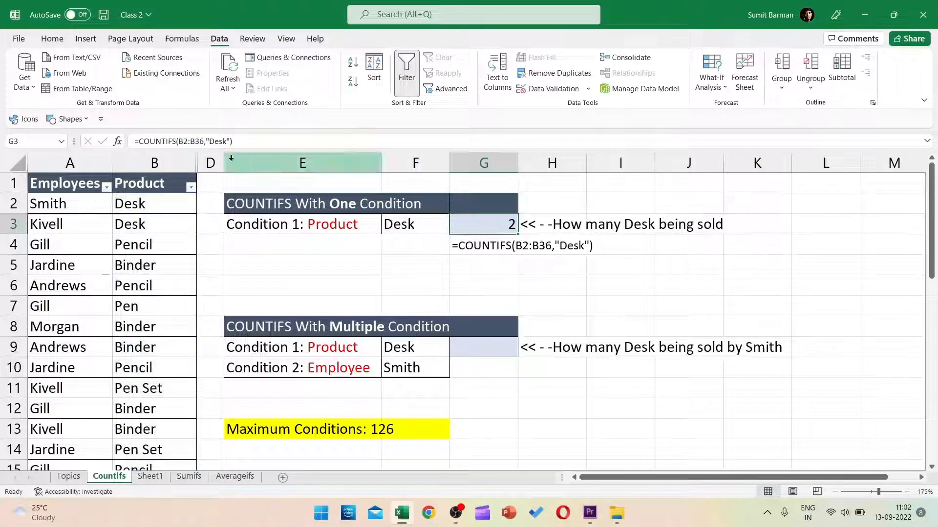
{"action": "double_click", "coordinate": [494, 224]}
{"action": "key", "text": "BackSpace"}
{"action": "key", "text": "BackSpace"}
{"action": "key", "text": "BackSpace"}
{"action": "key", "text": "BackSpace"}
{"action": "key", "text": "BackSpace"}
{"action": "key", "text": "BackSpace"}
{"action": "key", "text": "BackSpace"}
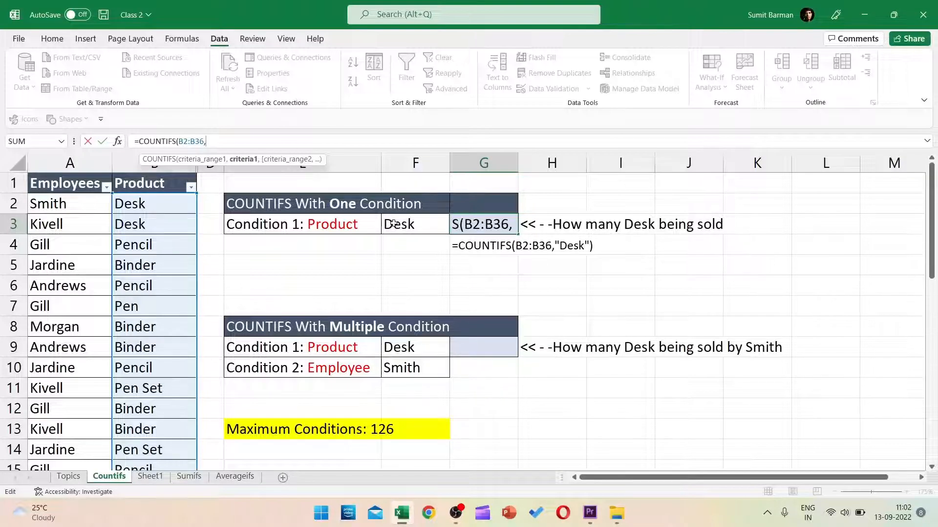
{"action": "left_click", "coordinate": [426, 223]}
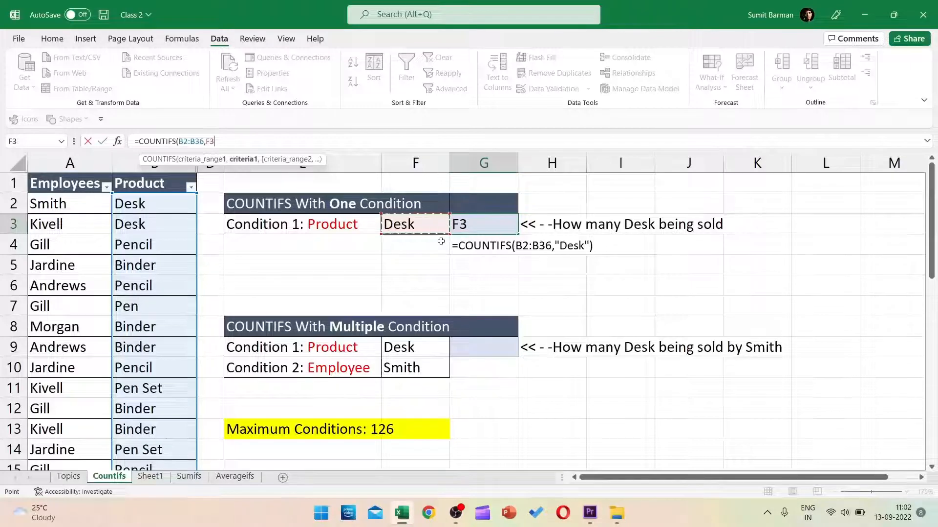
{"action": "type", "text": ")"}
{"action": "key", "text": "Return"}
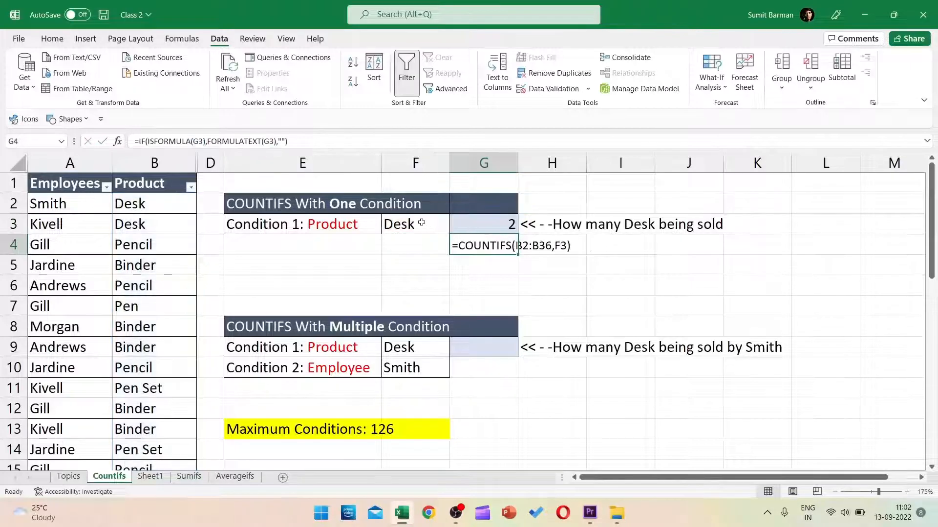
{"action": "left_click", "coordinate": [421, 222]}
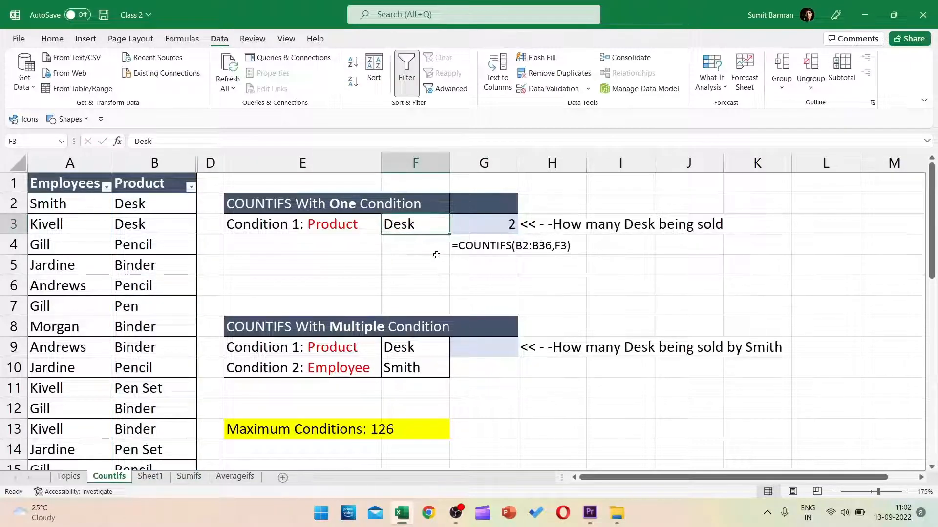
{"action": "type", "text": "Penm"}
{"action": "key", "text": "BackSpace"}
{"action": "type", "text": "n"}
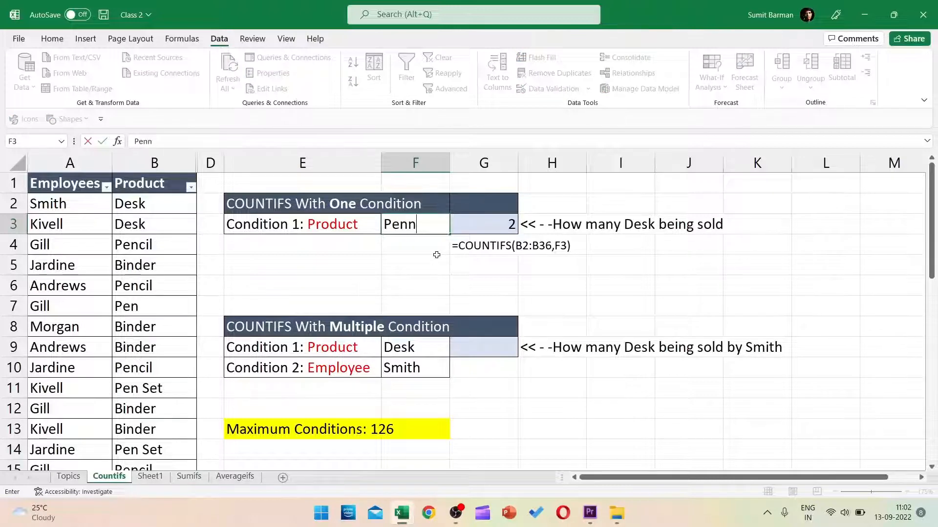
{"action": "key", "text": "BackSpace"}
{"action": "type", "text": "cil"}
{"action": "key", "text": "Return"}
{"action": "left_click", "coordinate": [427, 223]}
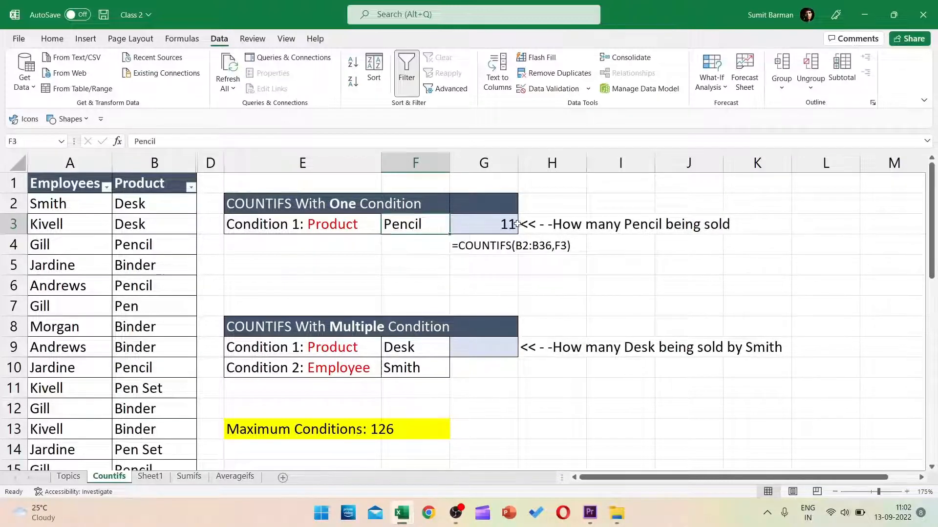
{"action": "left_click", "coordinate": [478, 231]}
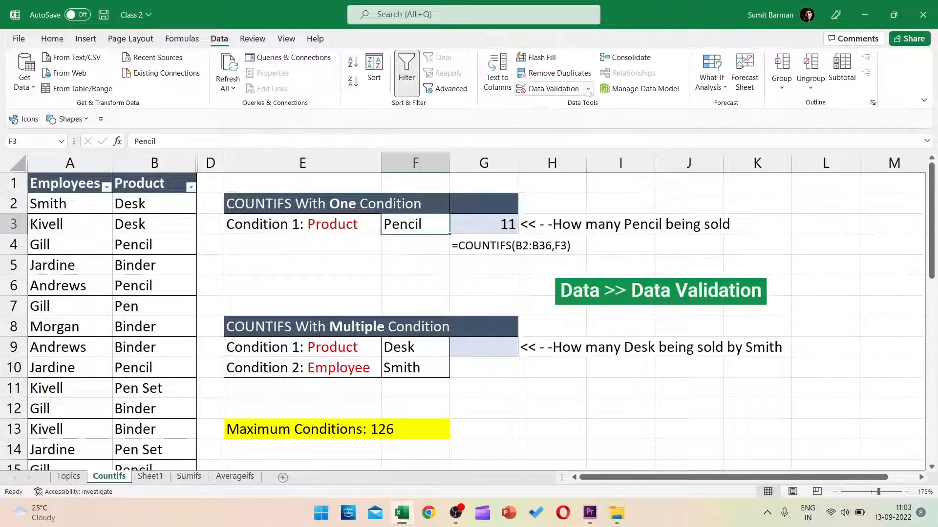
{"action": "left_click", "coordinate": [146, 203]}
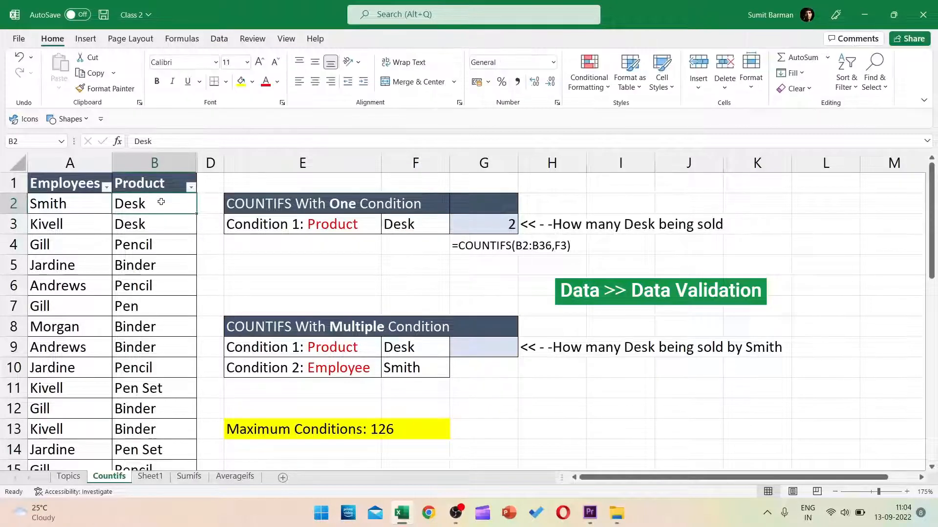
Step: Copy the product entries B2:B36 into column A of Sheet1
{"action": "key", "text": "ctrl+shift+Down"}
{"action": "key", "text": "ctrl+c"}
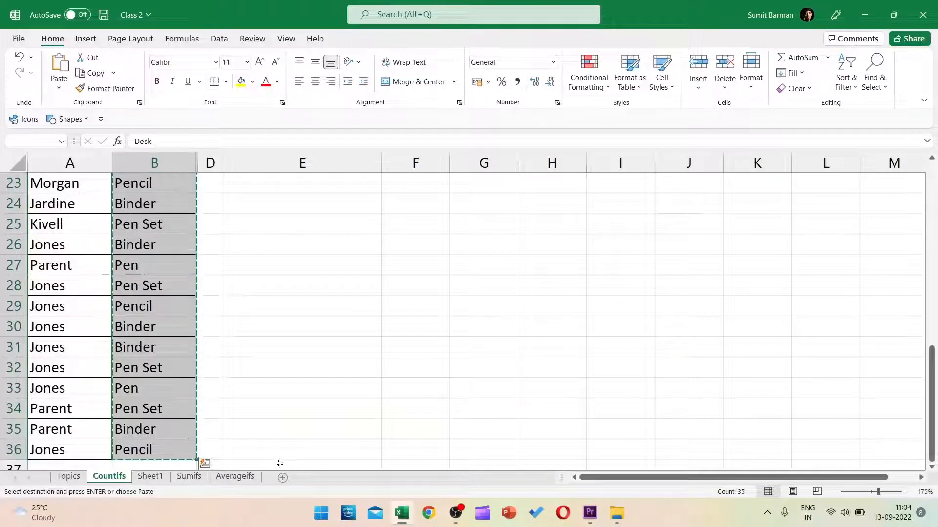
{"action": "left_click", "coordinate": [150, 476]}
{"action": "key", "text": "ctrl+v"}
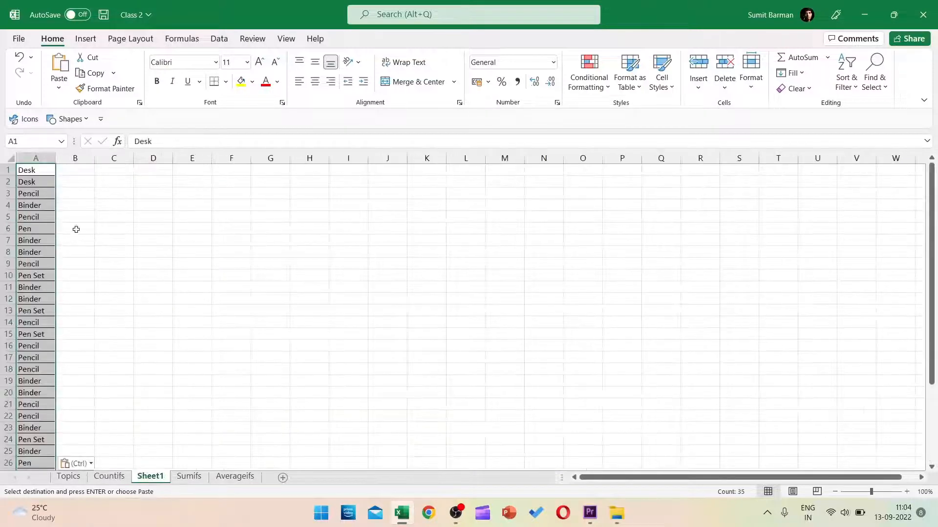
Step: Remove duplicates to leave Desk, Pencil, Binder, Pen and Pen Set, then return to Countifs
{"action": "left_click", "coordinate": [218, 38]}
{"action": "left_click", "coordinate": [555, 73]}
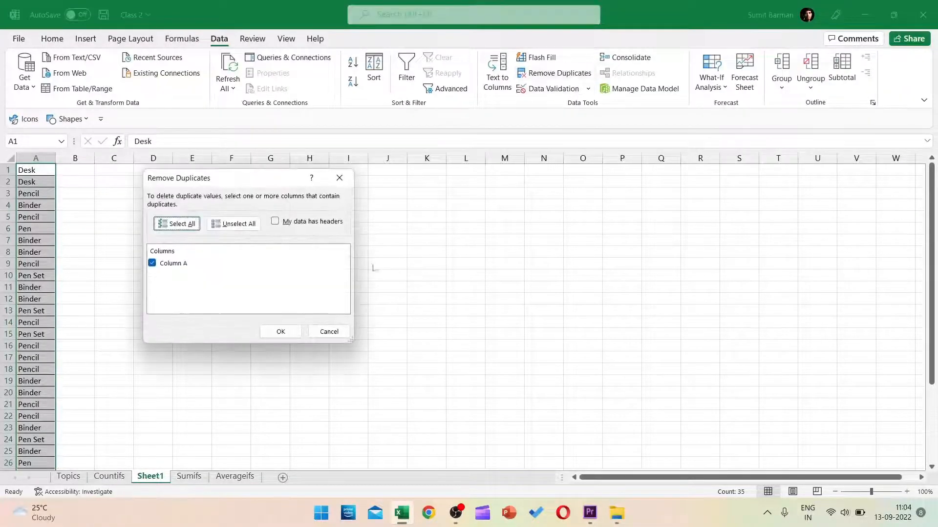
{"action": "left_click", "coordinate": [281, 331]}
{"action": "left_click", "coordinate": [473, 288]}
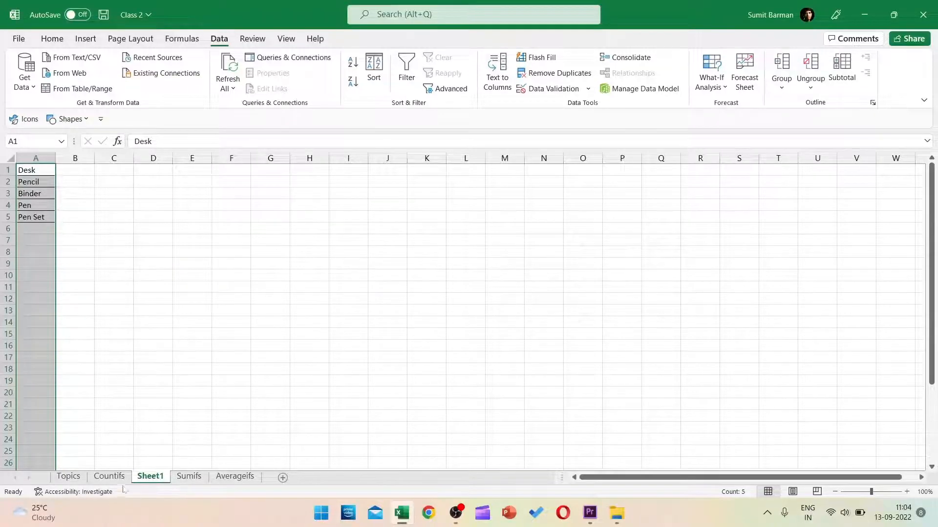
{"action": "left_click", "coordinate": [101, 466]}
{"action": "left_click", "coordinate": [108, 476]}
{"action": "scroll", "coordinate": [287, 425], "scroll_direction": "up", "scroll_amount": 7}
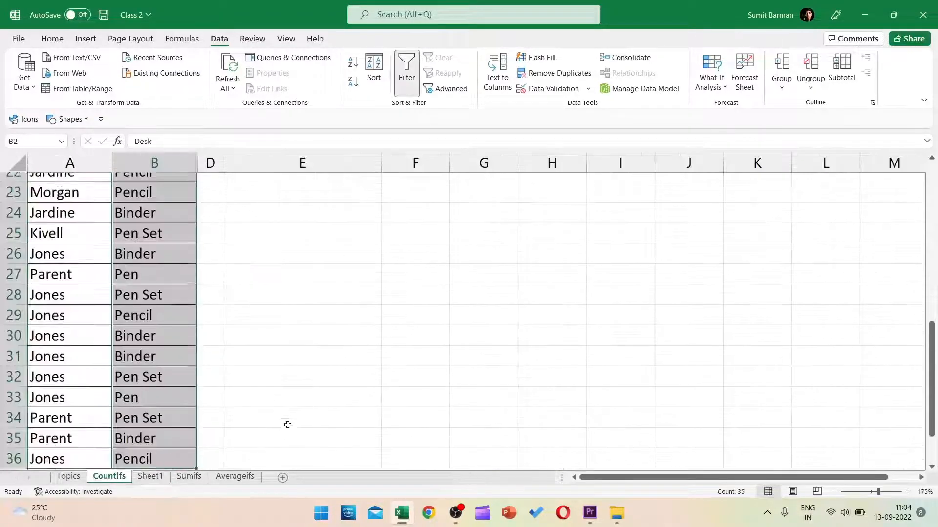
{"action": "left_click", "coordinate": [432, 226]}
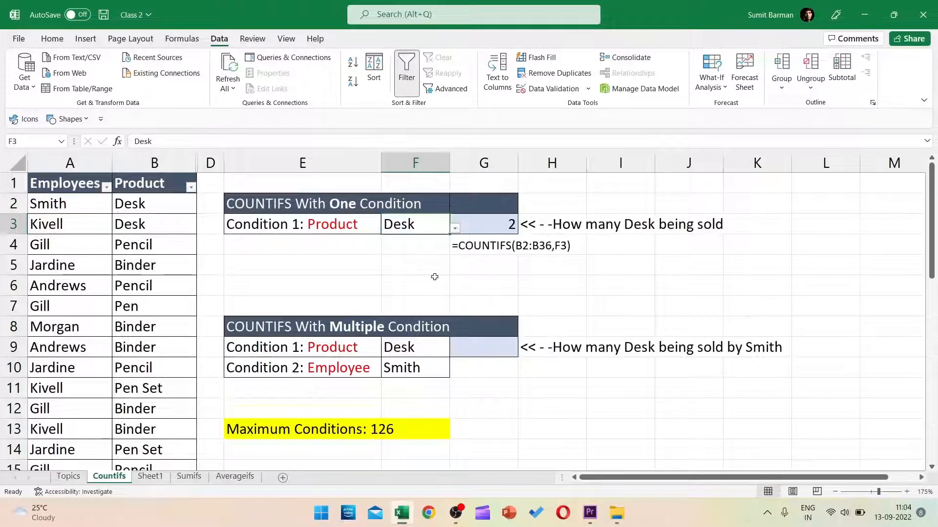
Step: Clear all contents from cell F3 with Alt+H, E, A
{"action": "key", "text": "alt+h"}
{"action": "key", "text": "e"}
{"action": "key", "text": "a"}
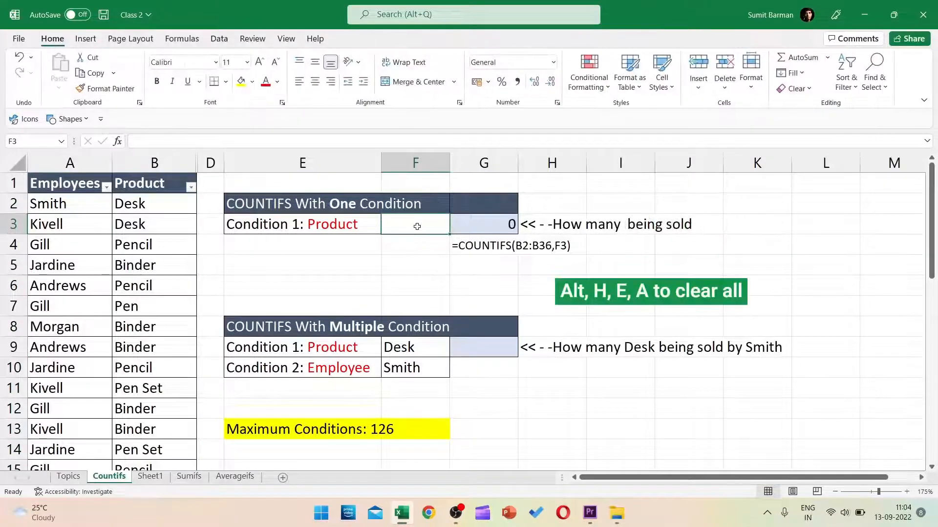
Step: Give F3 List data validation sourced from Sheet1 A1:A5
{"action": "left_click", "coordinate": [220, 39]}
{"action": "left_click", "coordinate": [584, 88]}
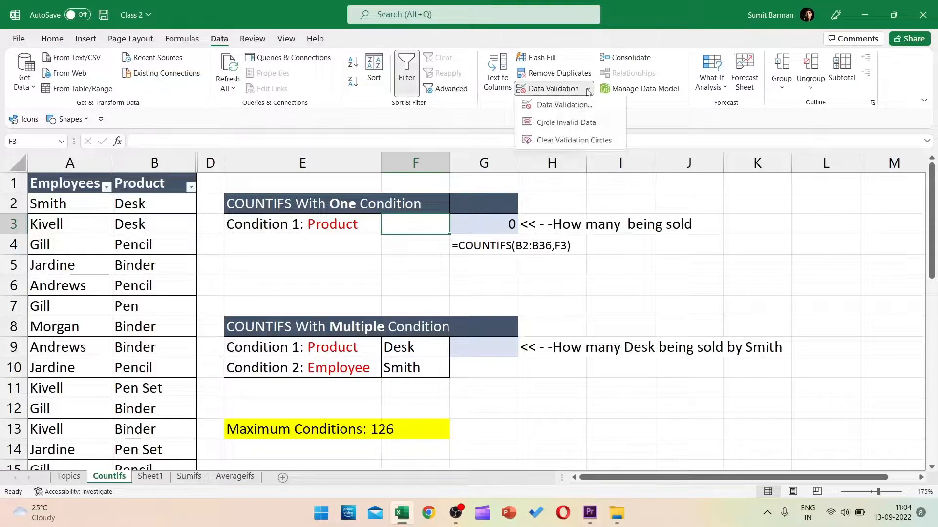
{"action": "left_click", "coordinate": [565, 106]}
{"action": "left_click", "coordinate": [208, 220]}
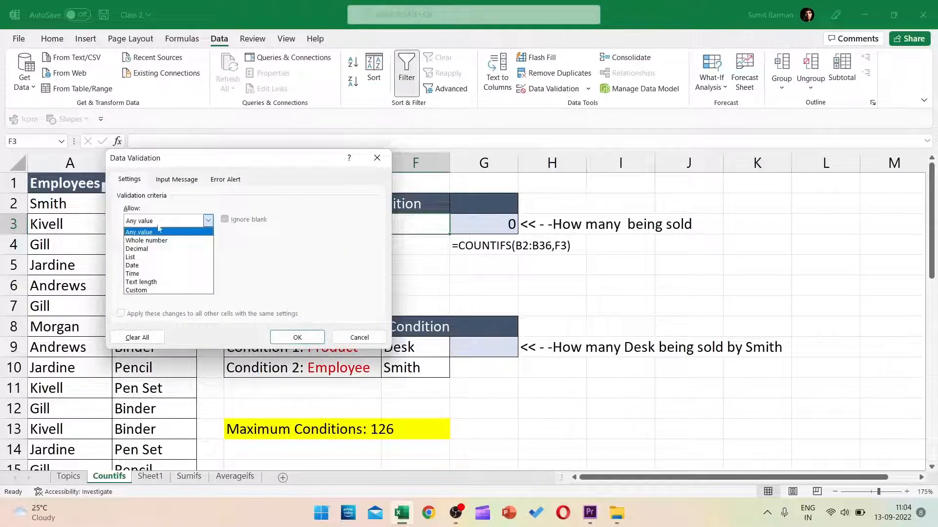
{"action": "left_click", "coordinate": [146, 249]}
{"action": "left_click", "coordinate": [208, 221]}
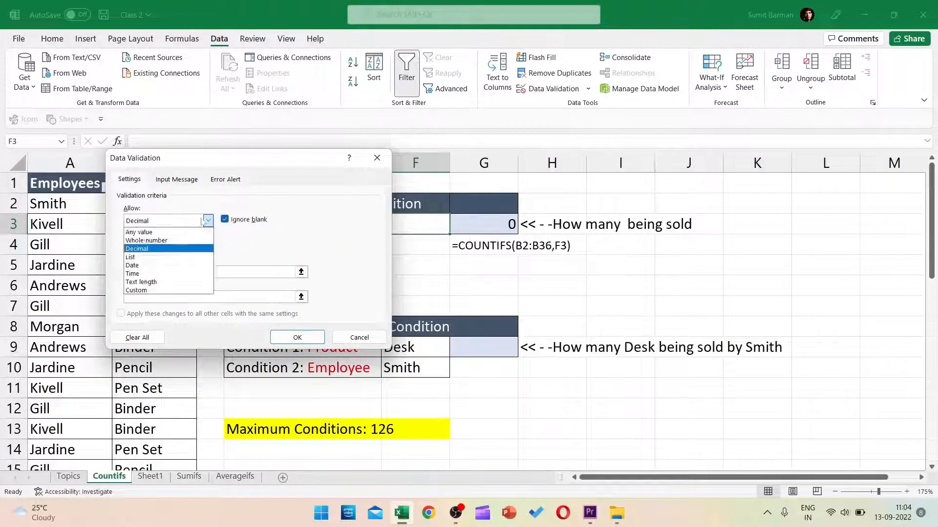
{"action": "left_click", "coordinate": [153, 258]}
{"action": "left_click", "coordinate": [161, 272]}
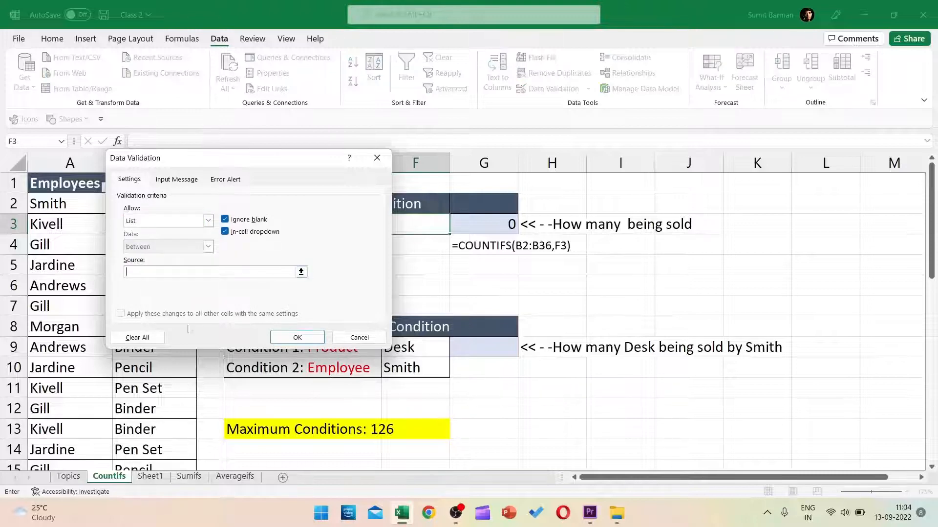
{"action": "left_click", "coordinate": [149, 477]}
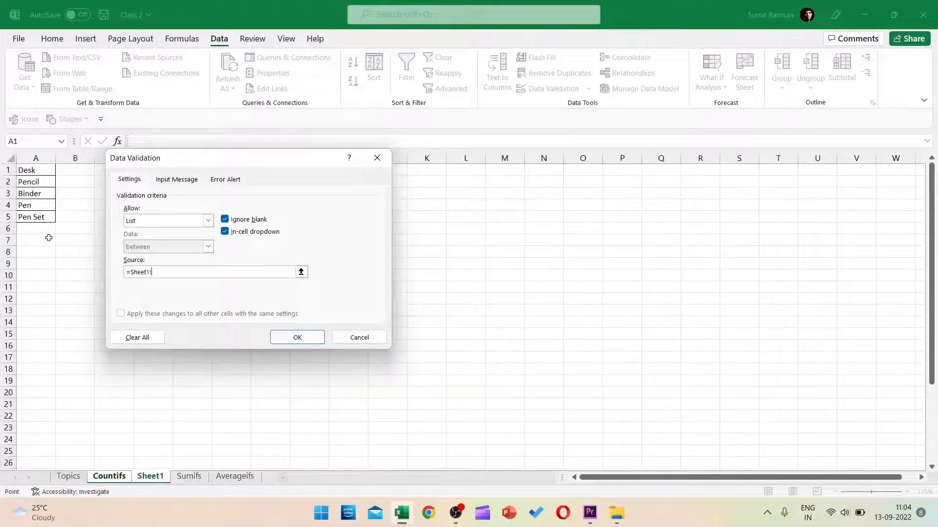
{"action": "left_click", "coordinate": [48, 173]}
{"action": "left_click_drag", "start_coordinate": [48, 173], "coordinate": [49, 218]}
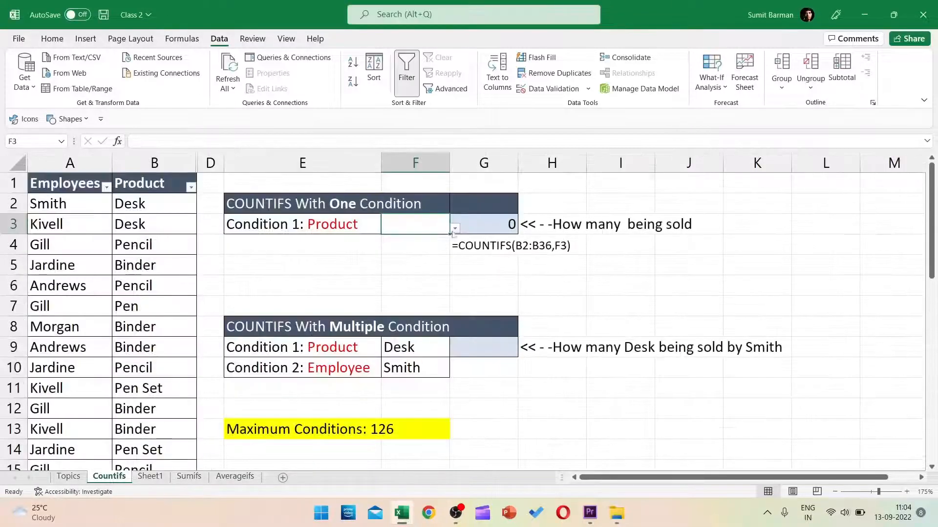
Step: Pick Pen Set from F3's drop-down so G3 counts 7, then select G9
{"action": "left_click", "coordinate": [455, 228]}
{"action": "left_click", "coordinate": [423, 271]}
{"action": "left_click", "coordinate": [454, 228]}
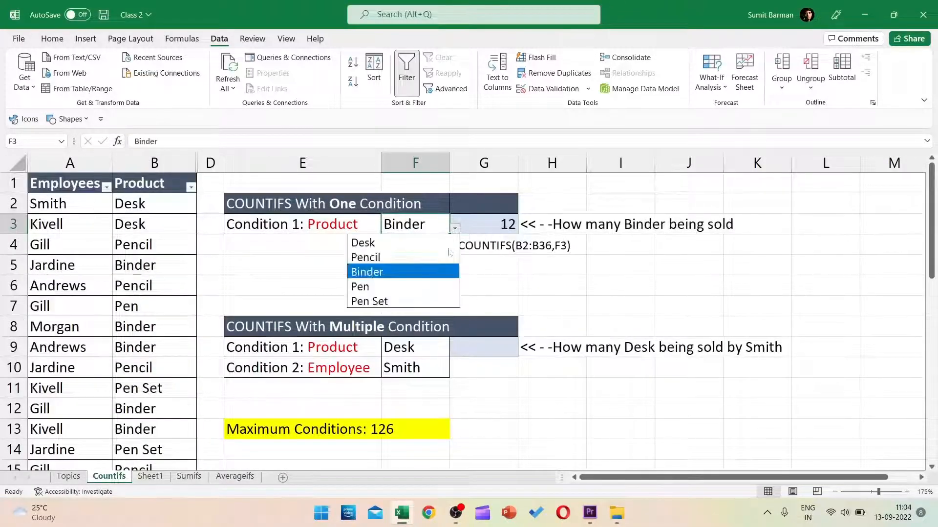
{"action": "left_click", "coordinate": [410, 300]}
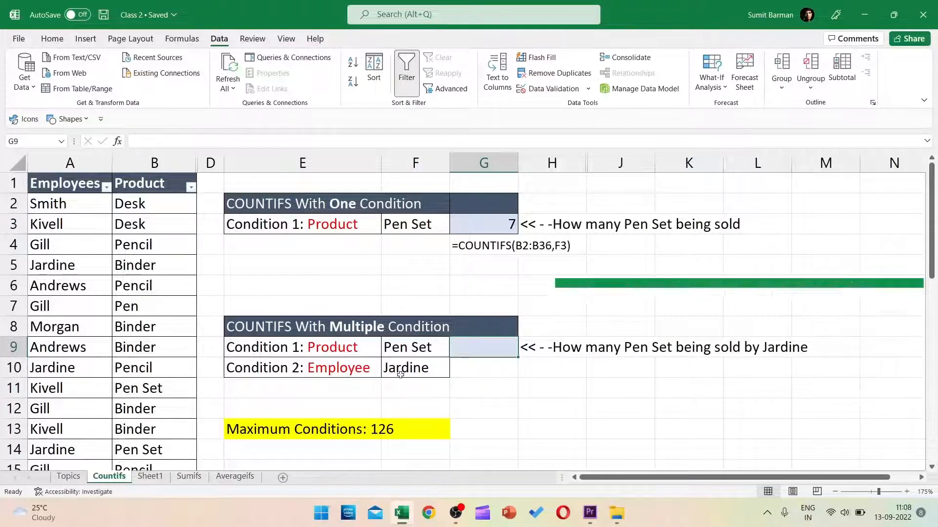
{"action": "left_click", "coordinate": [428, 373]}
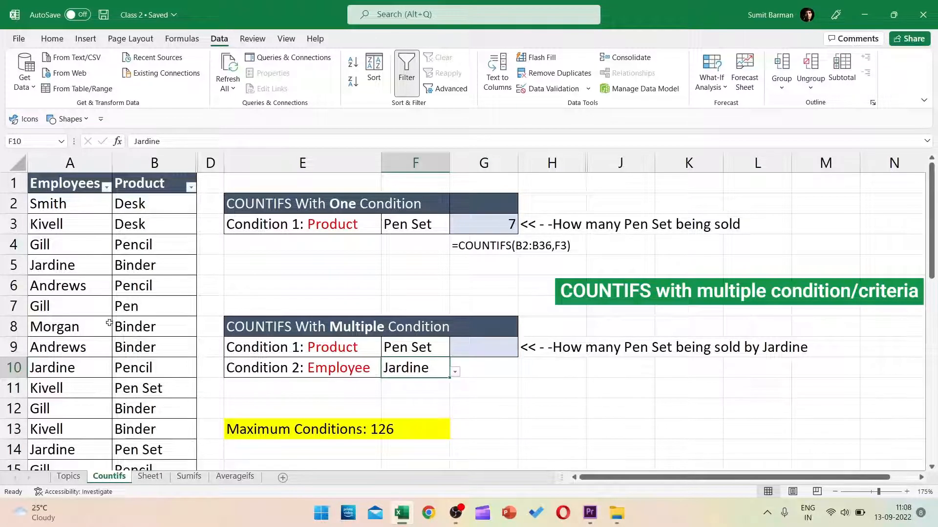
{"action": "left_click", "coordinate": [432, 350]}
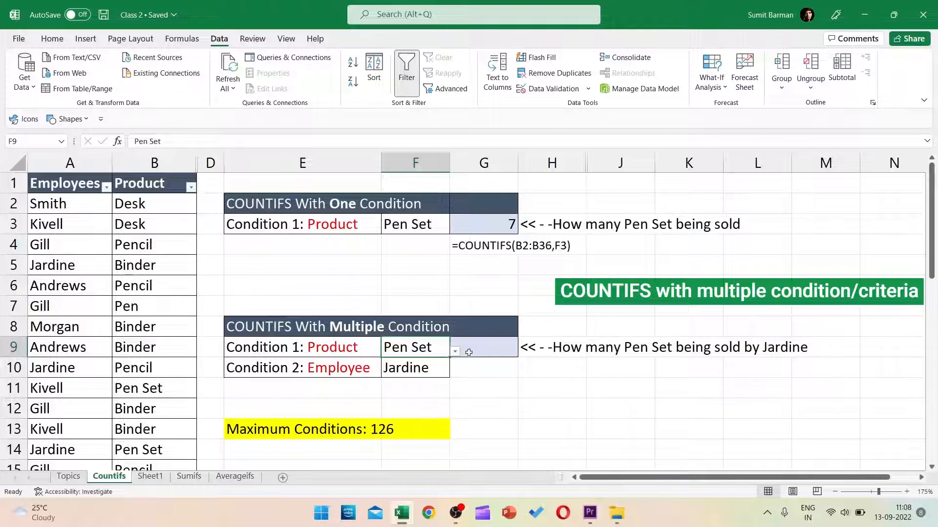
{"action": "left_click", "coordinate": [493, 341]}
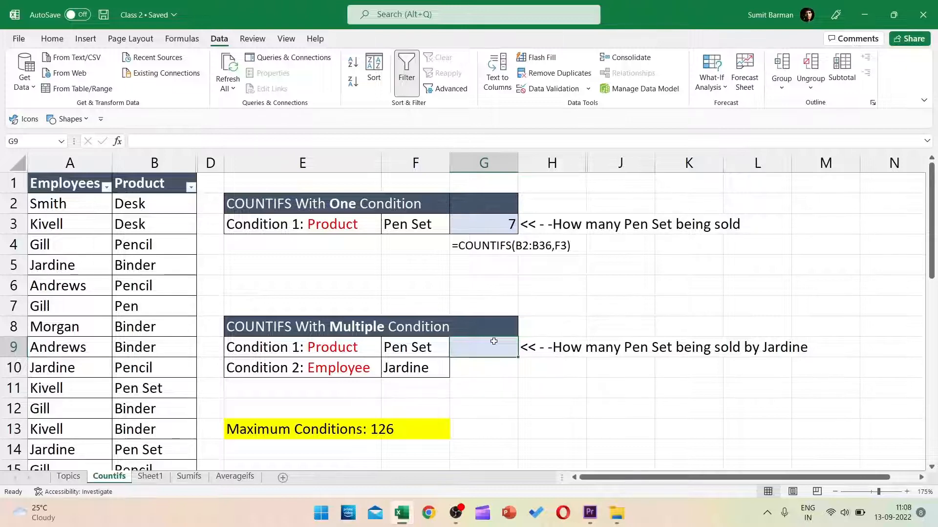
Step: Start =COUNTIFS in G9 with criteria range B2:B36 and criterion F9
{"action": "type", "text": "=coun"}
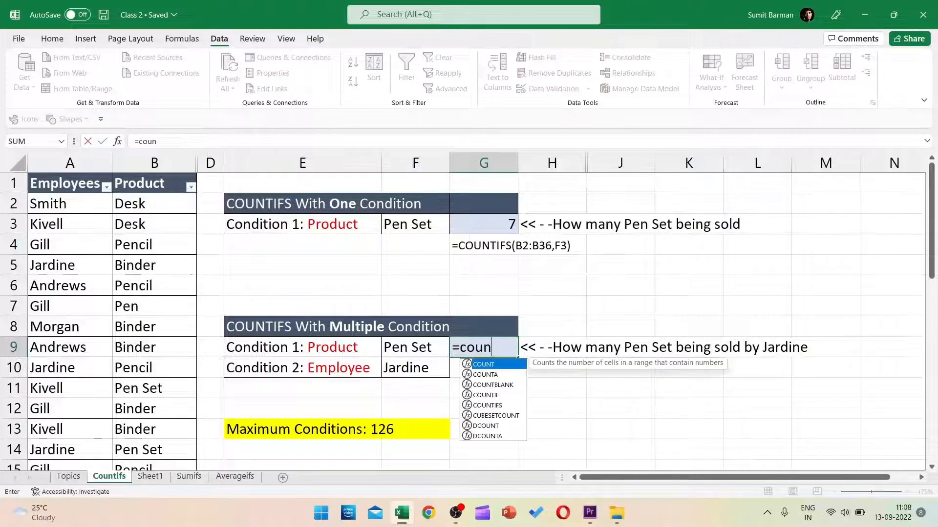
{"action": "type", "text": "tifs"}
{"action": "key", "text": "Tab"}
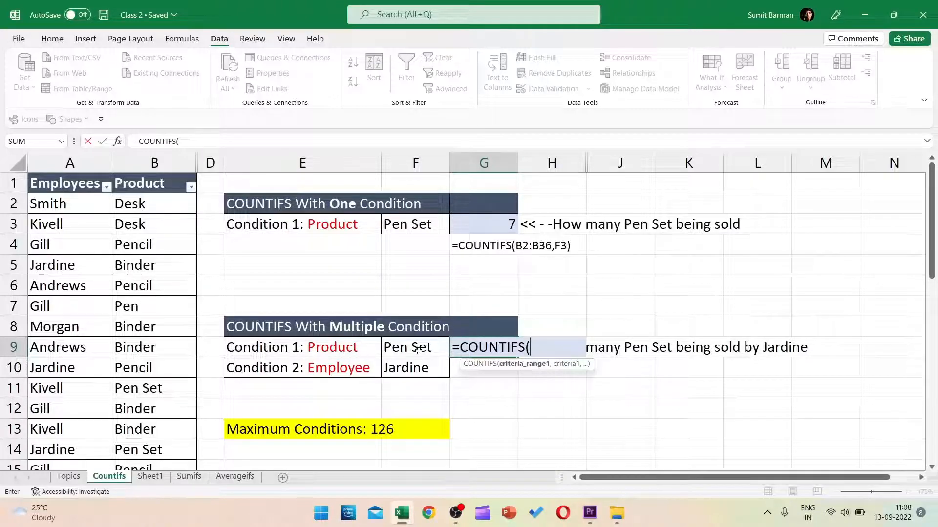
{"action": "left_click", "coordinate": [162, 205]}
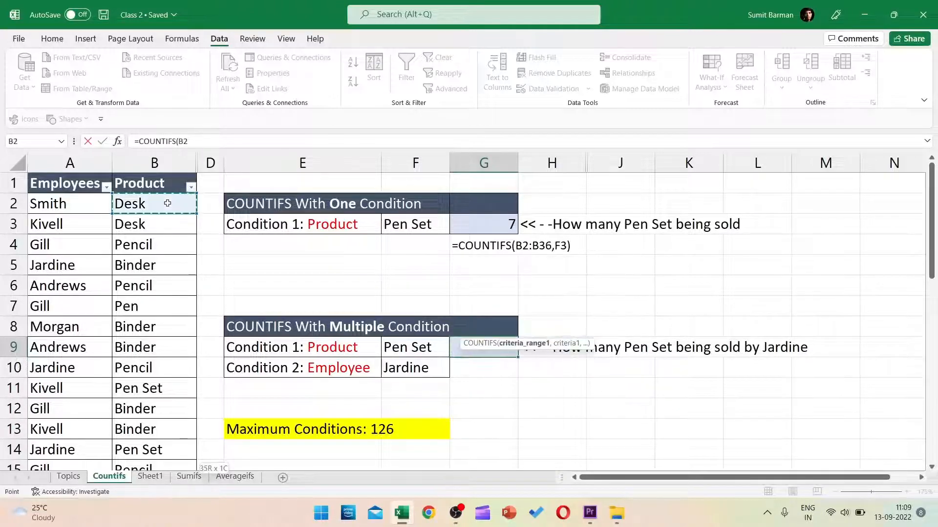
{"action": "key", "text": "ctrl+shift+Down"}
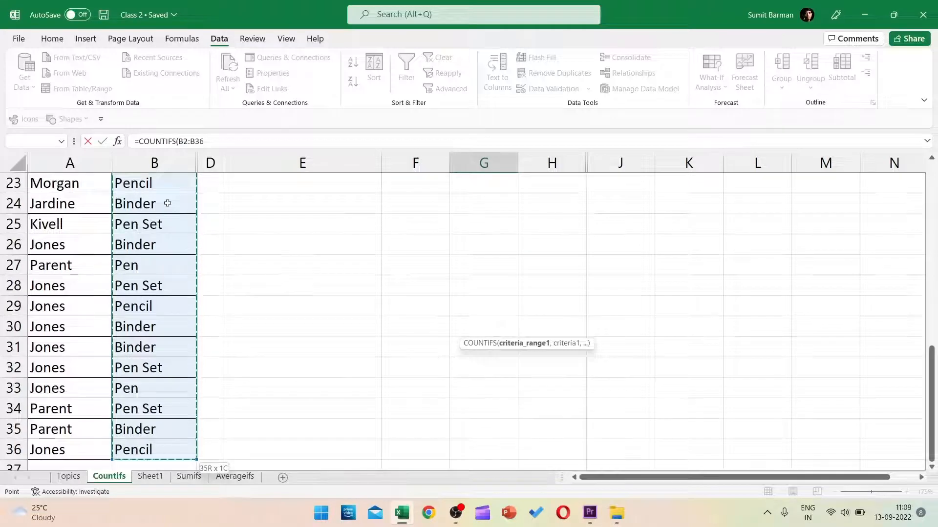
{"action": "type", "text": ","}
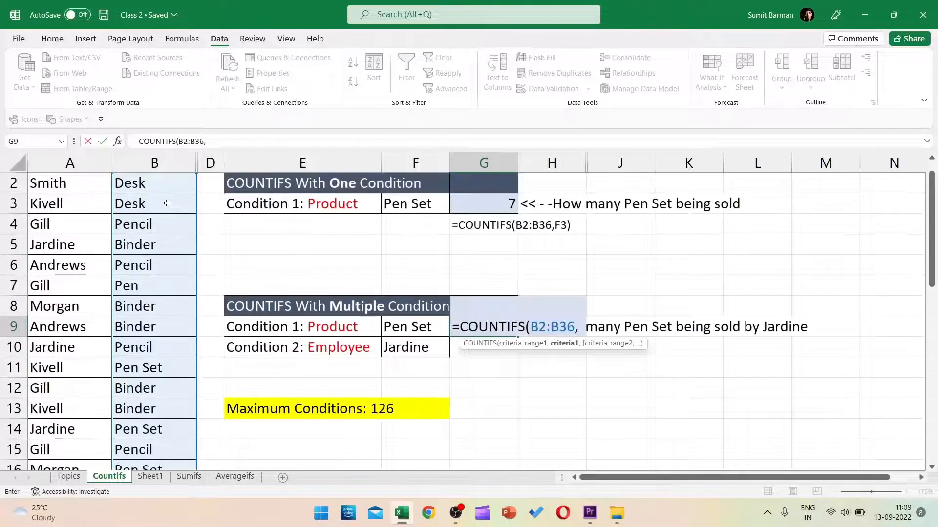
{"action": "left_click", "coordinate": [416, 331]}
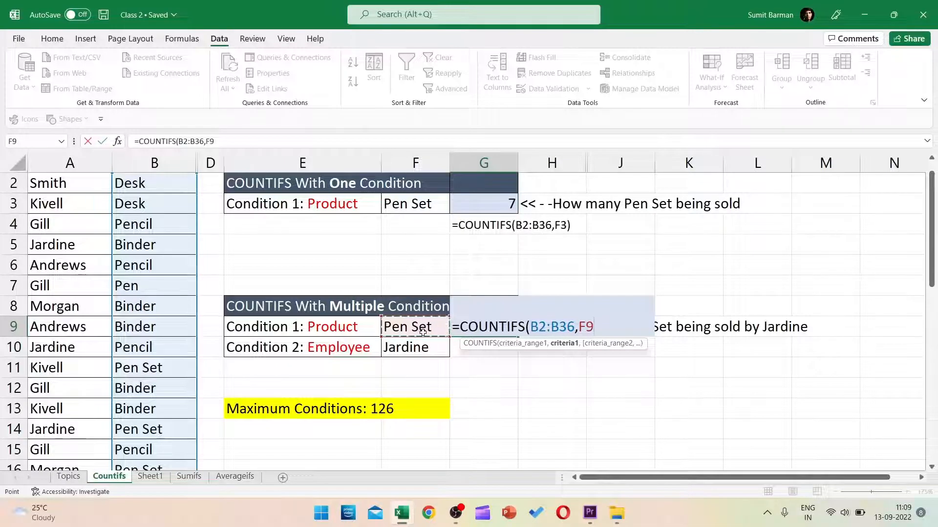
{"action": "type", "text": ","}
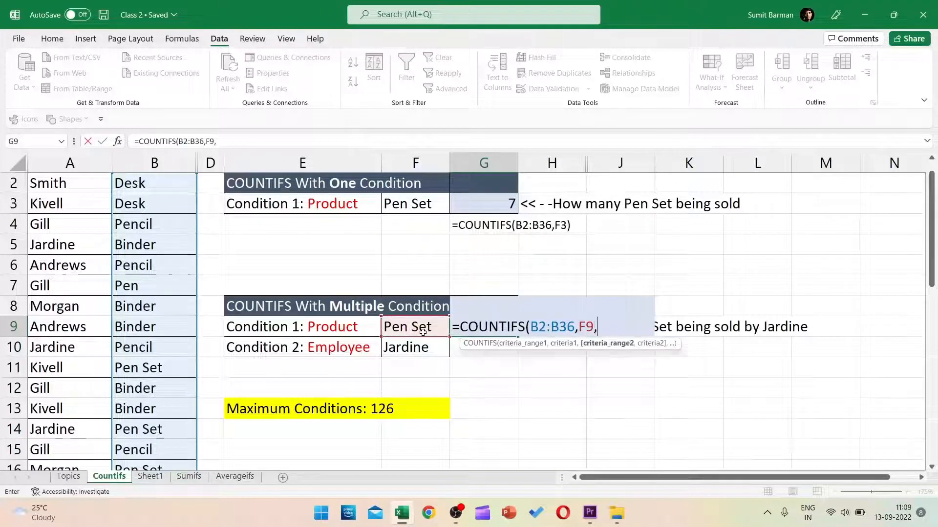
Step: Add A2:A36 with criterion F10 to complete =COUNTIFS(B2:B36,F9,A2:A36,F10)
{"action": "left_click", "coordinate": [83, 180]}
{"action": "scroll", "coordinate": [83, 178], "scroll_direction": "up", "scroll_amount": 1}
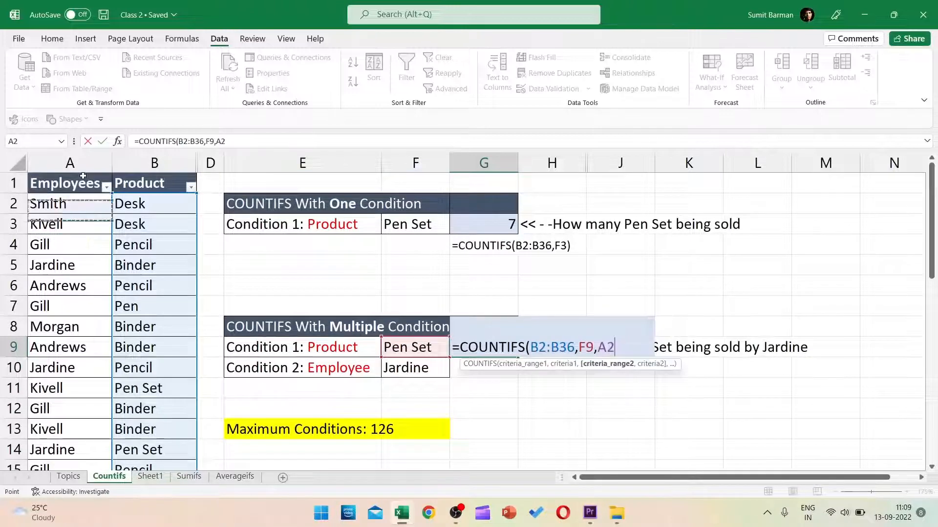
{"action": "key", "text": "ctrl+shift+Down"}
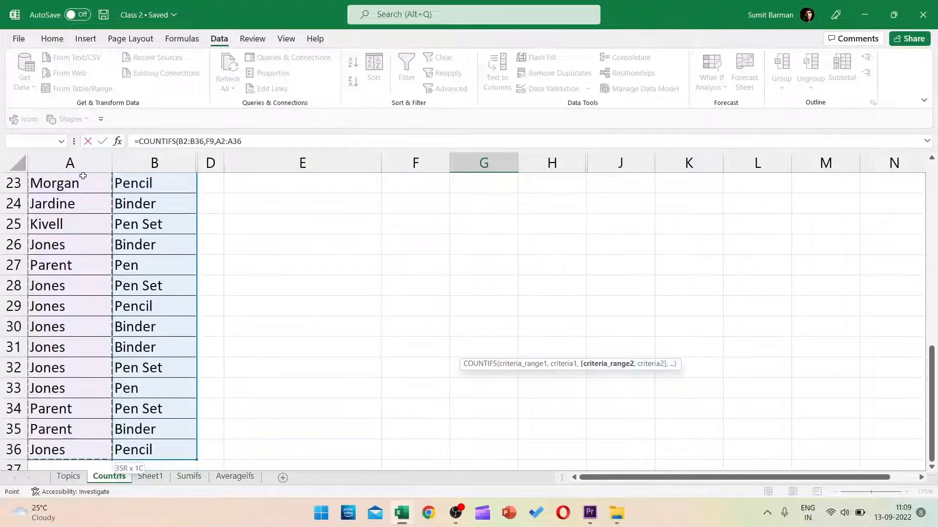
{"action": "type", "text": ","}
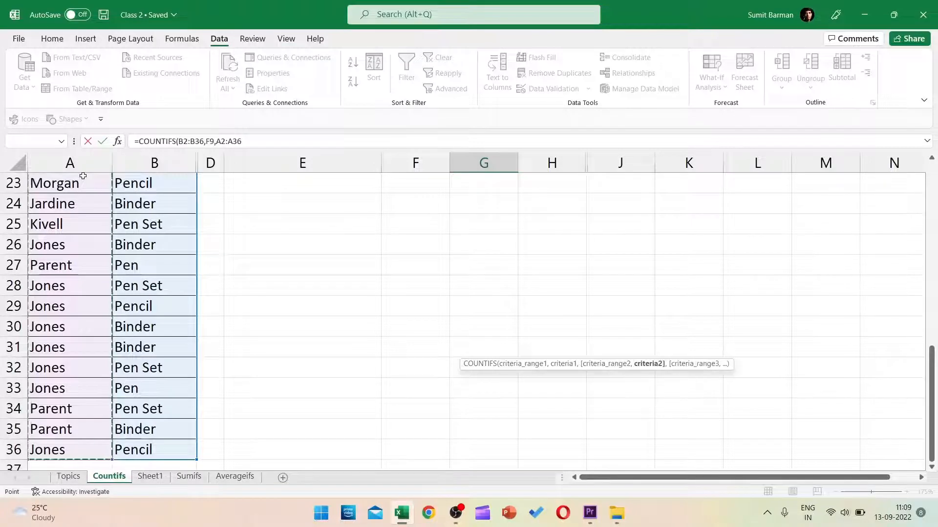
{"action": "scroll", "coordinate": [83, 176], "scroll_direction": "up", "scroll_amount": 7}
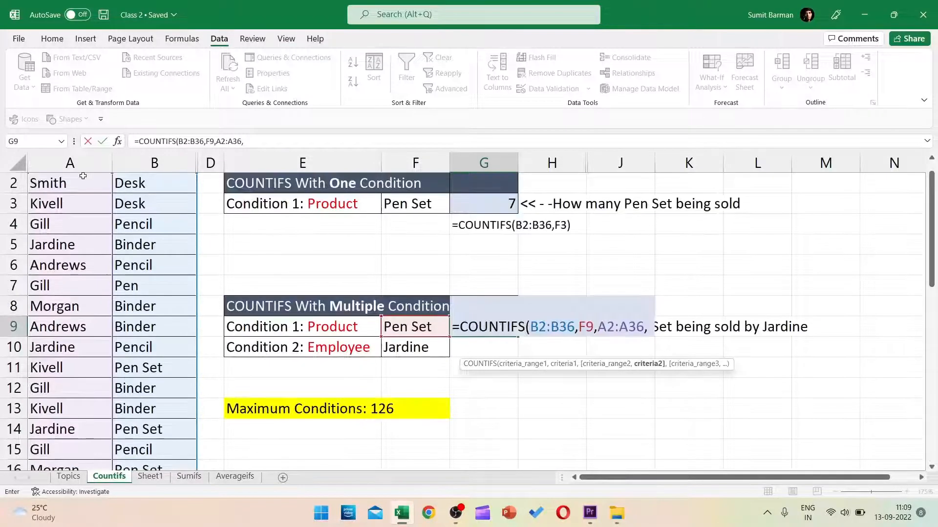
{"action": "left_click", "coordinate": [422, 344]}
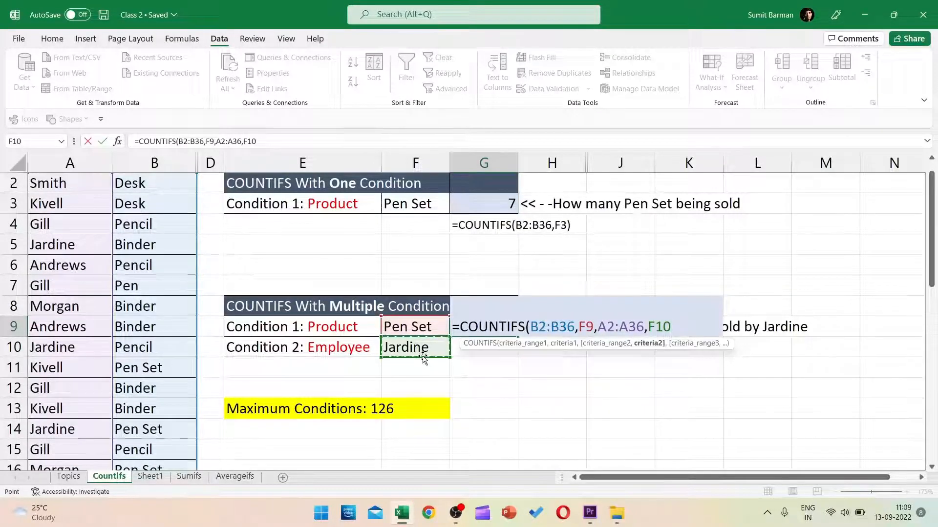
{"action": "type", "text": ")"}
{"action": "key", "text": "Return"}
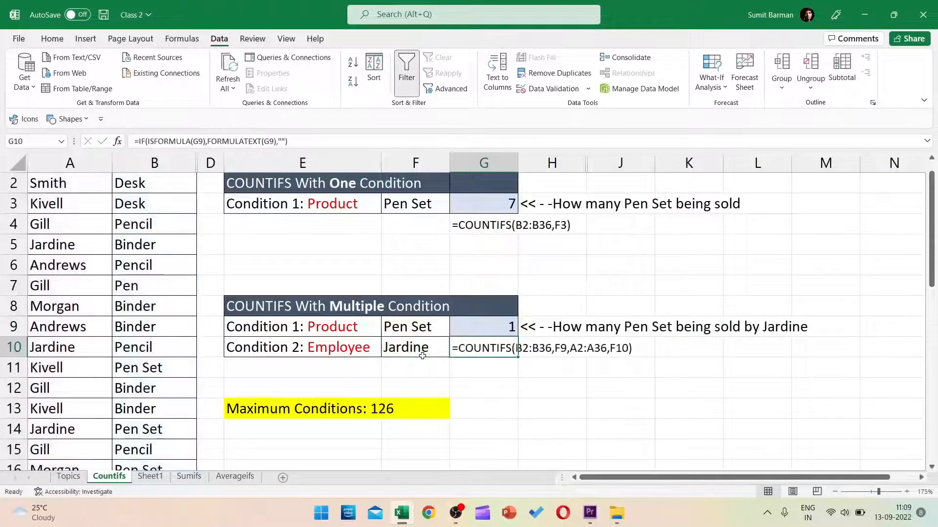
Step: Change the conditions to Pen in F9 and Andrews in F10 using the drop-downs
{"action": "left_click", "coordinate": [433, 322]}
{"action": "left_click", "coordinate": [455, 331]}
{"action": "left_click", "coordinate": [415, 387]}
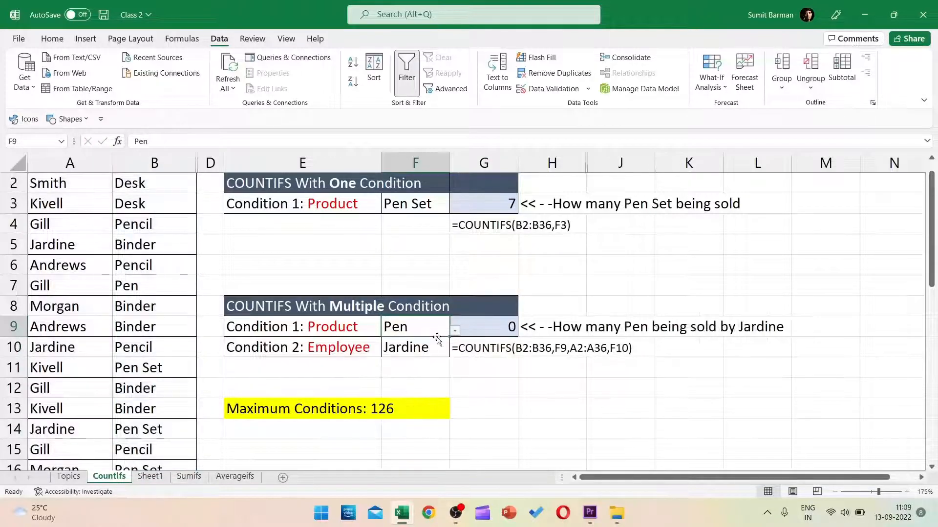
{"action": "left_click", "coordinate": [438, 347]}
{"action": "left_click", "coordinate": [455, 351]}
{"action": "left_click", "coordinate": [373, 420]}
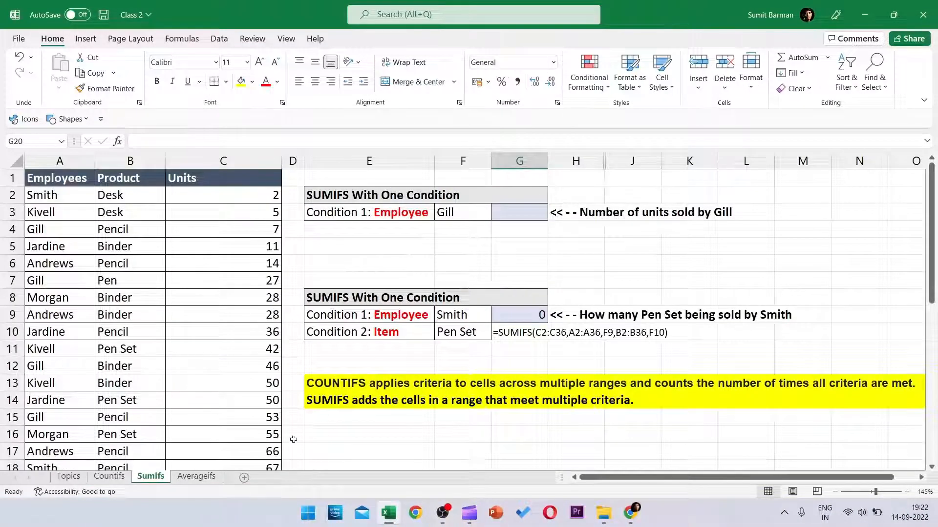
Step: Review the COUNTIFS and SUMIFS description lines
{"action": "left_click", "coordinate": [321, 385]}
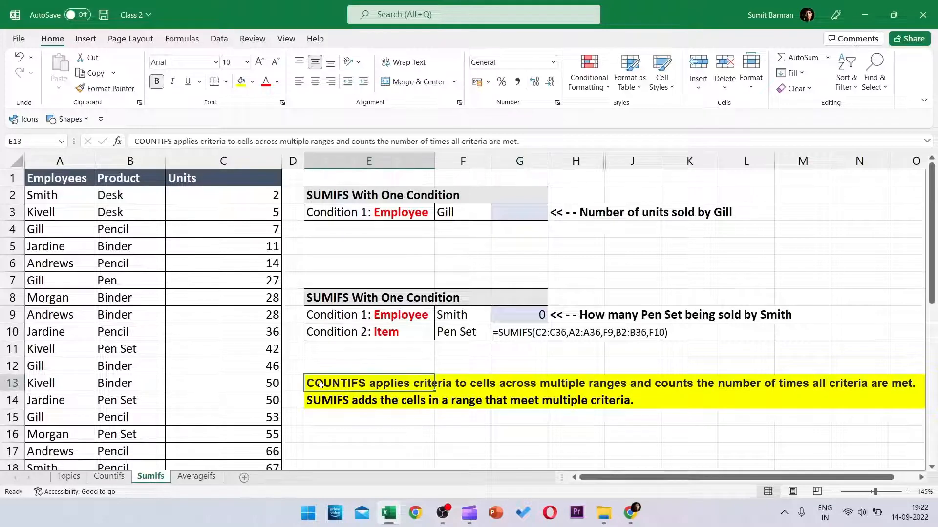
{"action": "left_click", "coordinate": [327, 405]}
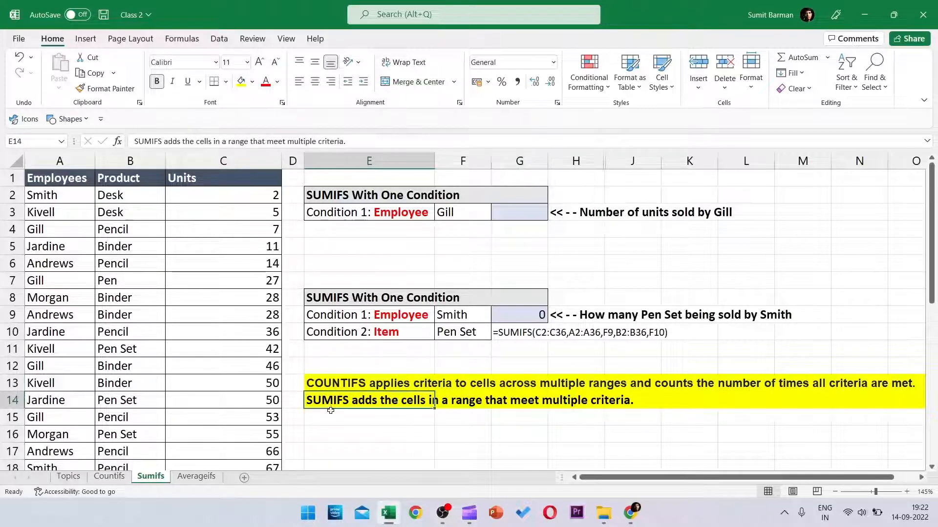
{"action": "left_click", "coordinate": [332, 384]}
{"action": "left_click", "coordinate": [333, 405]}
{"action": "left_click", "coordinate": [326, 385]}
{"action": "left_click", "coordinate": [326, 401]}
{"action": "left_click", "coordinate": [332, 385]}
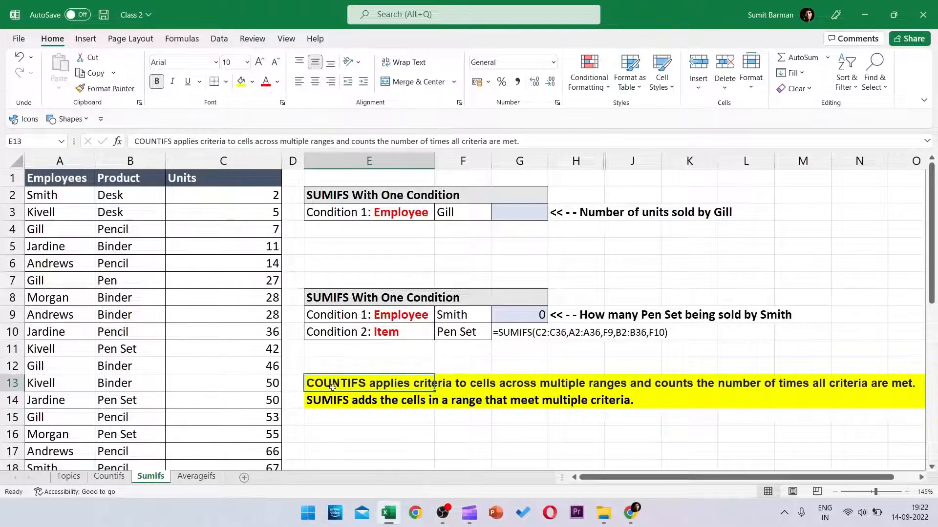
Step: Go to the Sumifs sheet, review its labels, and select Gill's empty result cell G3
{"action": "left_click", "coordinate": [102, 477]}
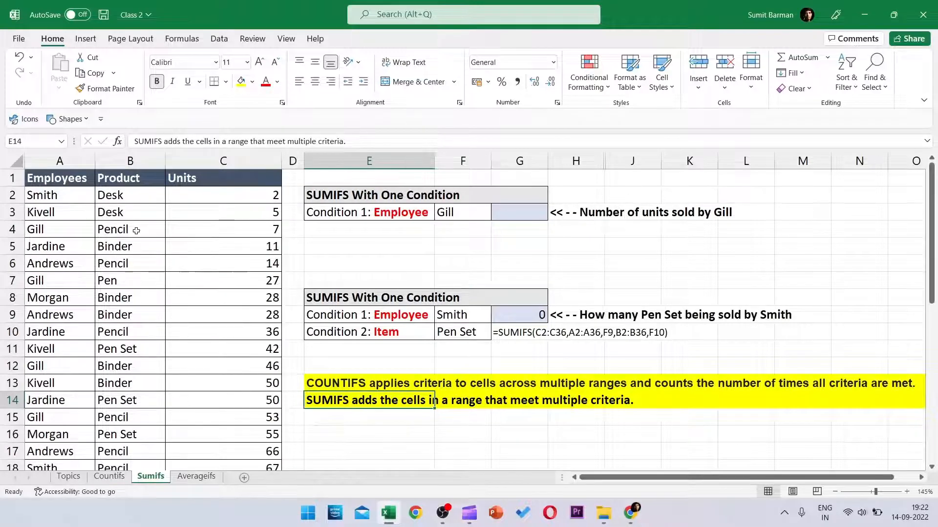
{"action": "left_click", "coordinate": [409, 213]}
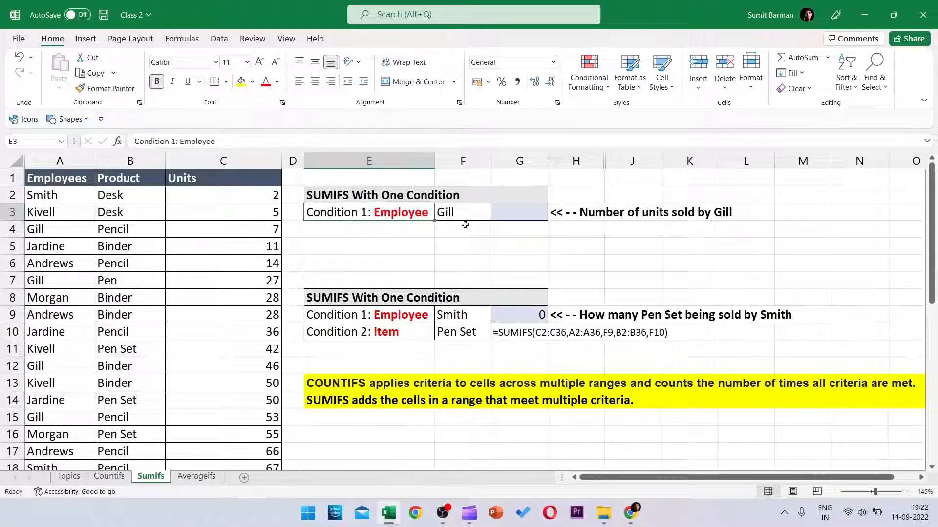
{"action": "left_click", "coordinate": [62, 198]}
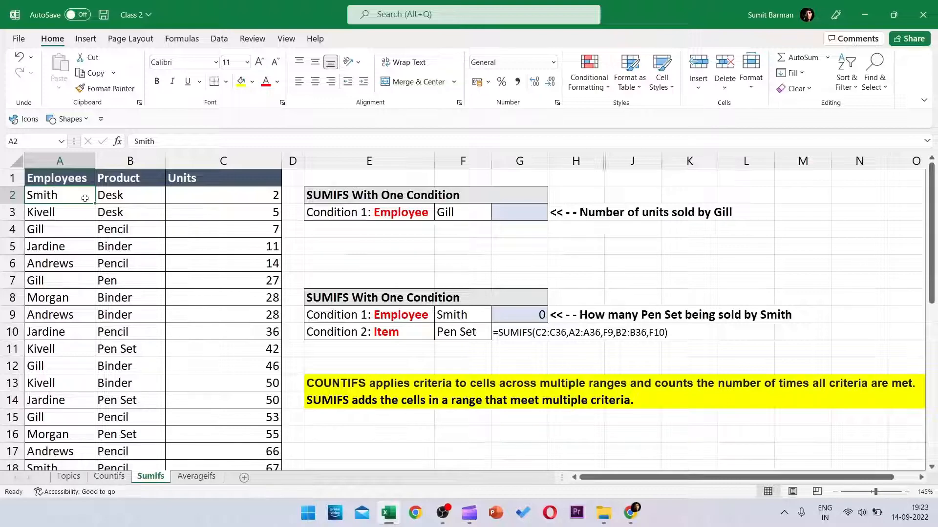
{"action": "left_click", "coordinate": [339, 384]}
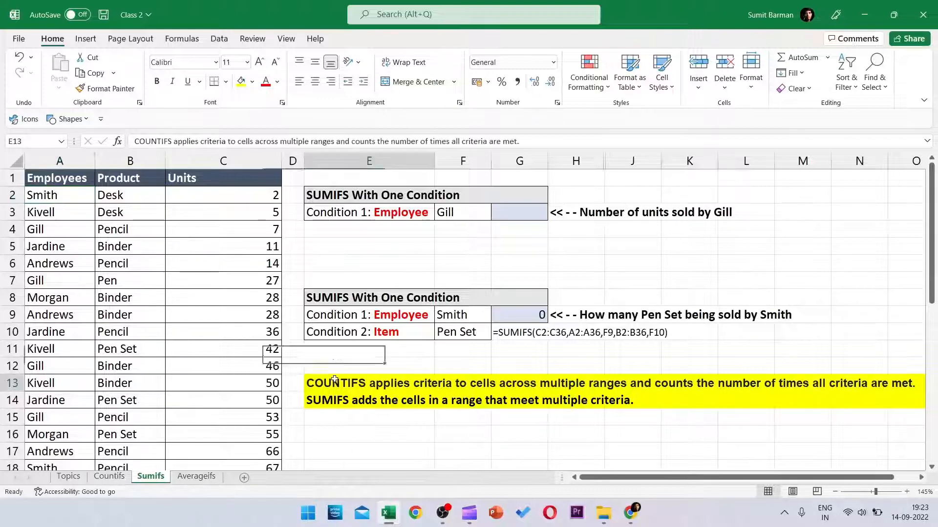
{"action": "left_click", "coordinate": [337, 403]}
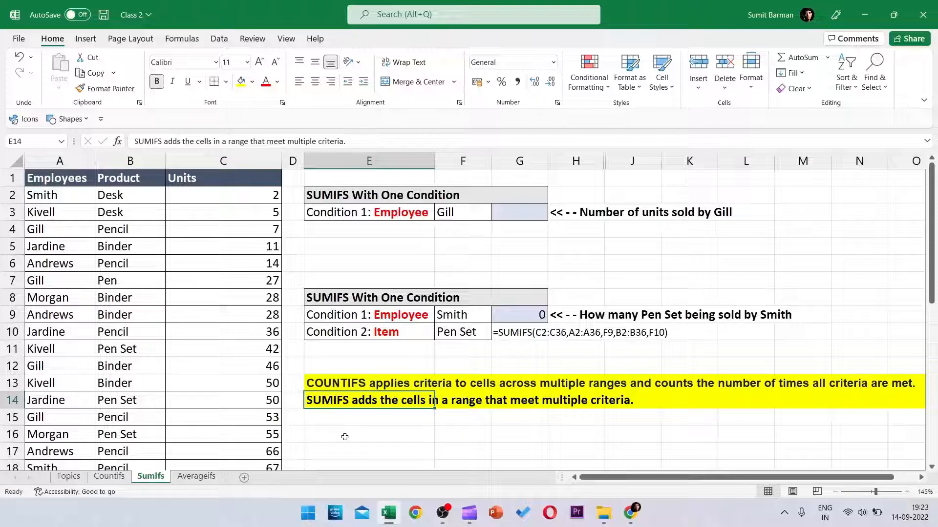
{"action": "left_click", "coordinate": [525, 215]}
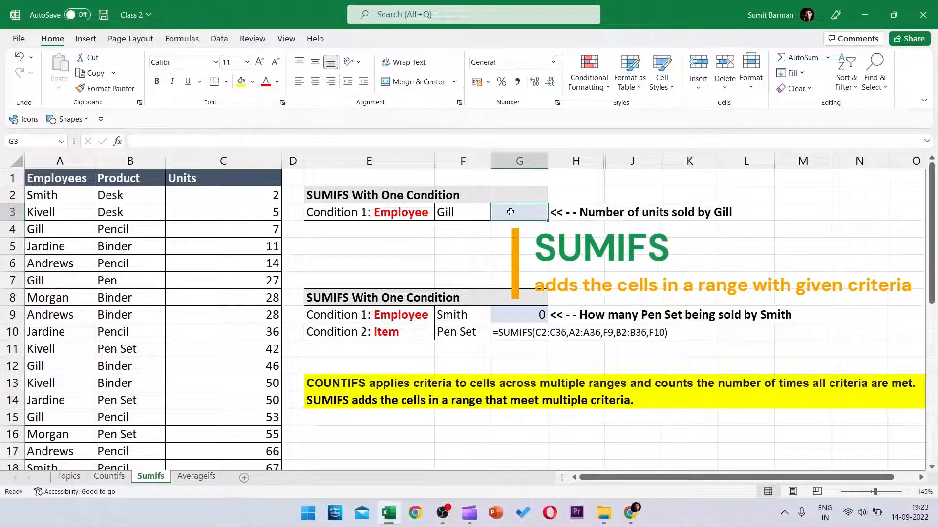
{"action": "left_click", "coordinate": [459, 215]}
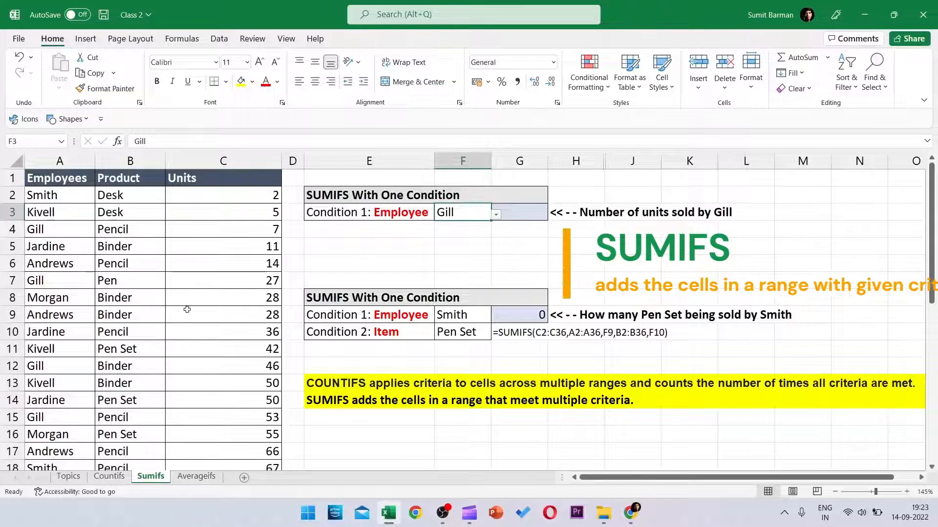
{"action": "left_click", "coordinate": [538, 217]}
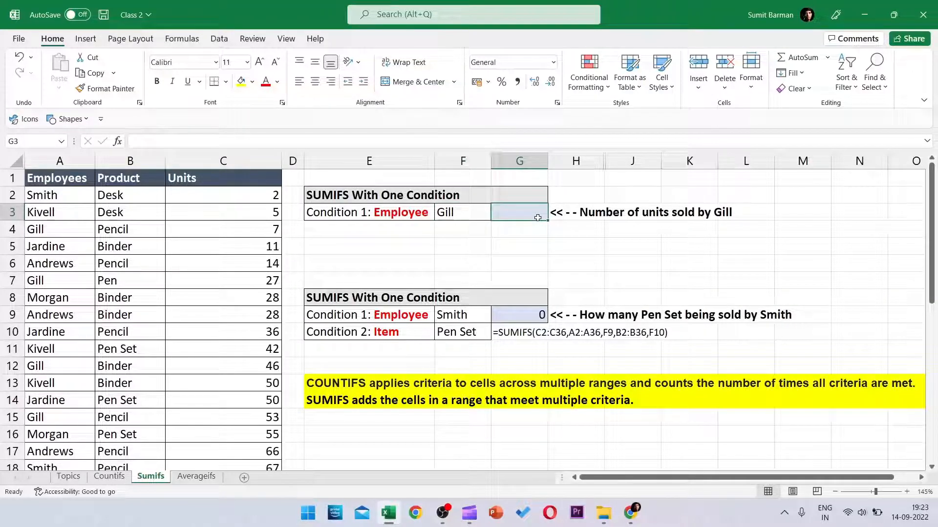
{"action": "left_click", "coordinate": [214, 161]}
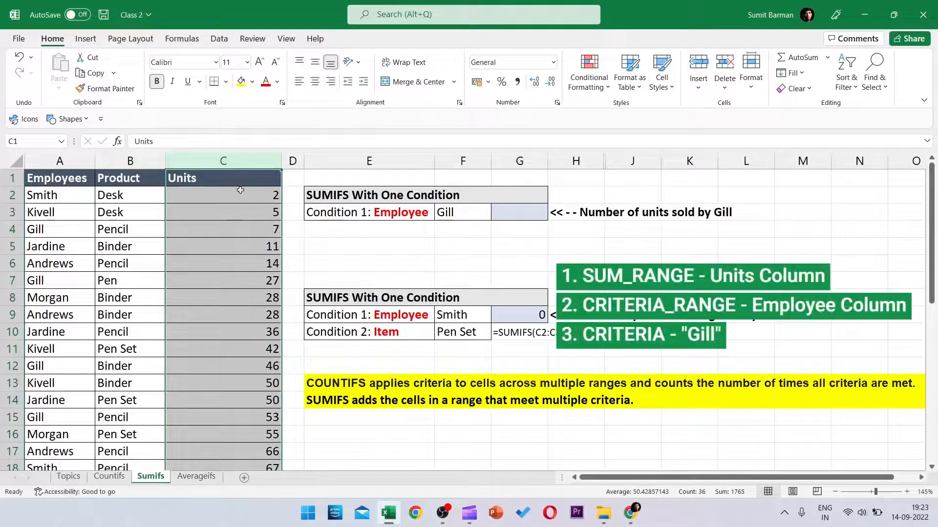
{"action": "left_click", "coordinate": [55, 161]}
Step: Start =SUMIFS in G3 with the Units range C2:C36 as the sum range
{"action": "left_click", "coordinate": [520, 212]}
{"action": "type", "text": "=sumi"}
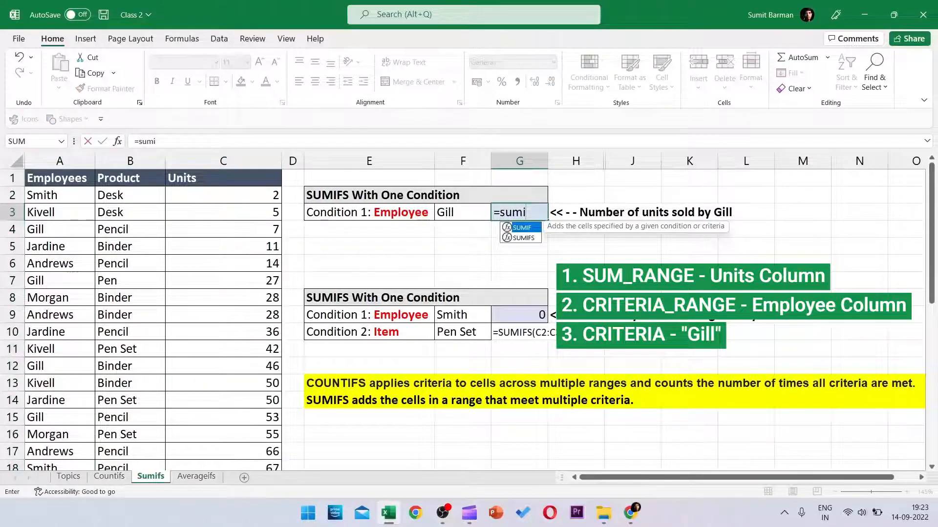
{"action": "key", "text": "Down"}
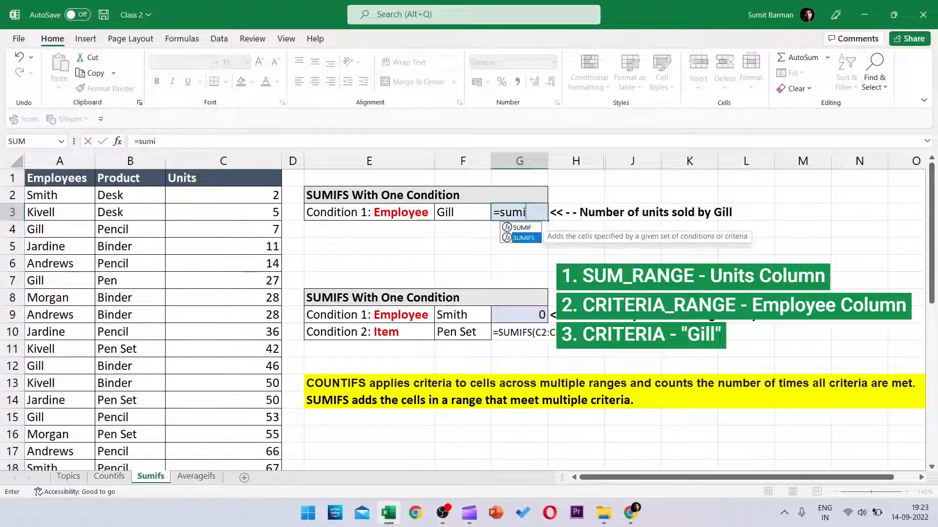
{"action": "key", "text": "Tab"}
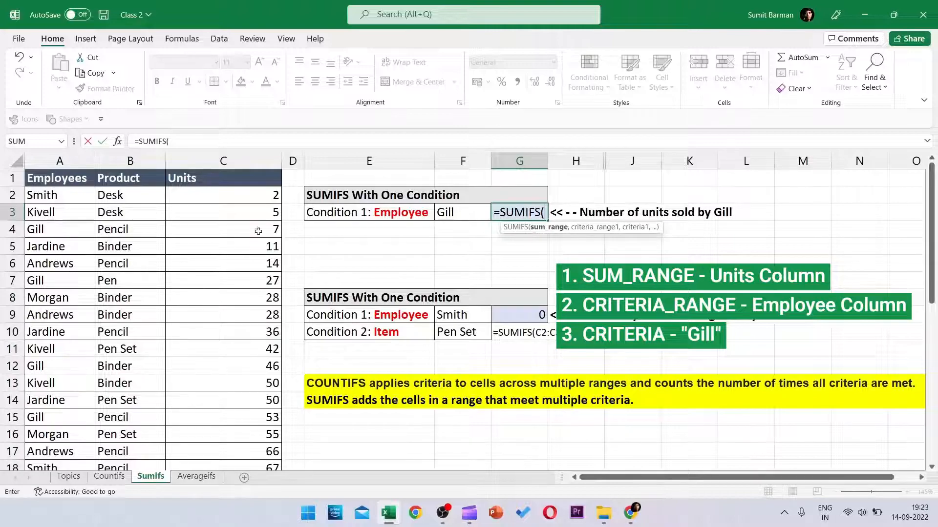
{"action": "left_click", "coordinate": [228, 200]}
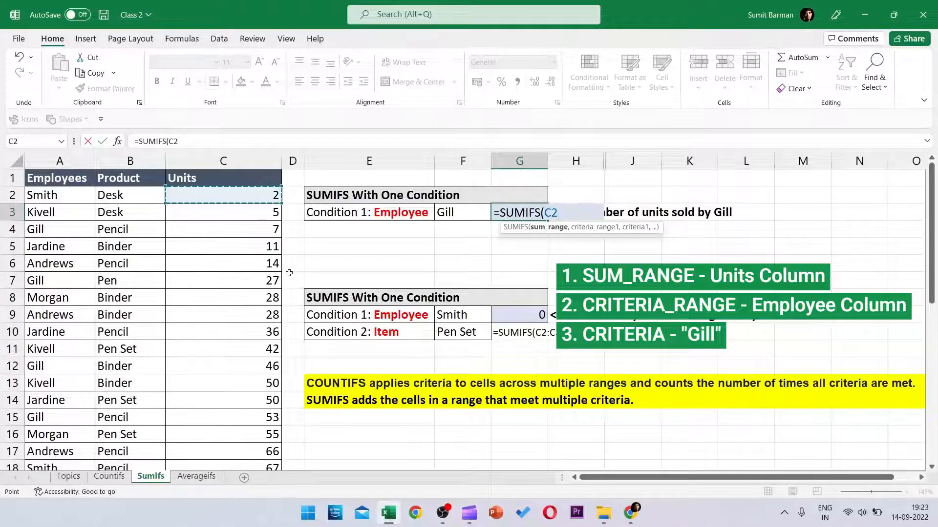
{"action": "key", "text": "ctrl+shift+Down"}
{"action": "scroll", "coordinate": [289, 273], "scroll_direction": "up", "scroll_amount": 6}
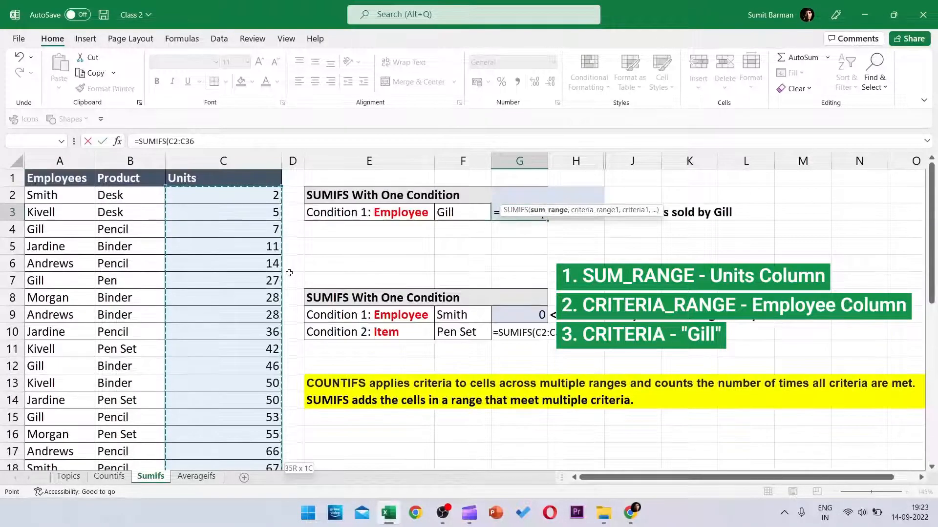
{"action": "type", "text": ","}
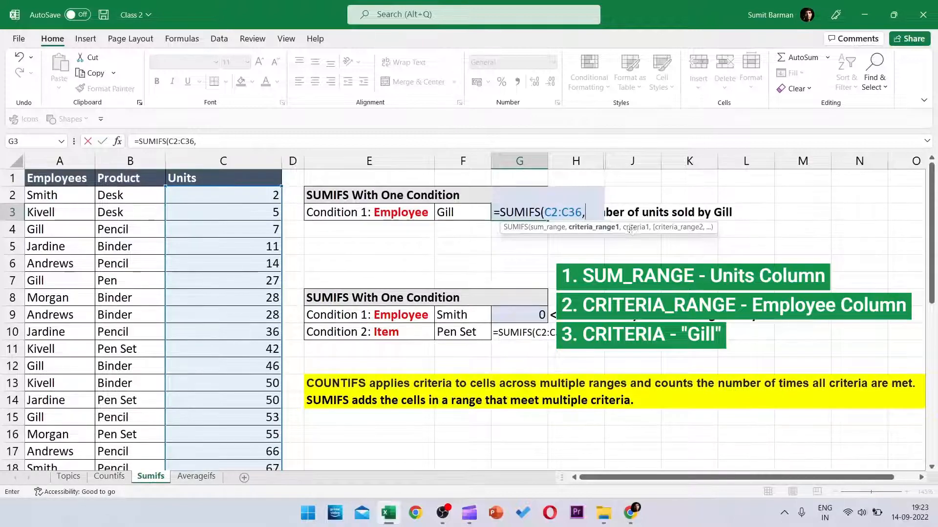
Step: Add criteria range A2:A36 with criterion F3, giving =SUMIFS(C2:C36,A2:A36,F3) = 213
{"action": "left_click", "coordinate": [58, 192]}
{"action": "key", "text": "ctrl+shift+Down"}
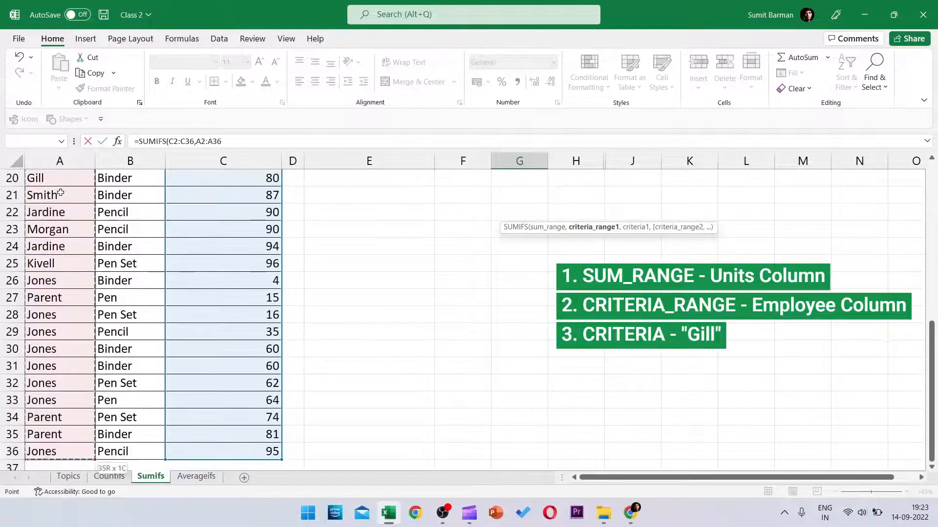
{"action": "scroll", "coordinate": [60, 193], "scroll_direction": "up", "scroll_amount": 6}
{"action": "type", "text": ","}
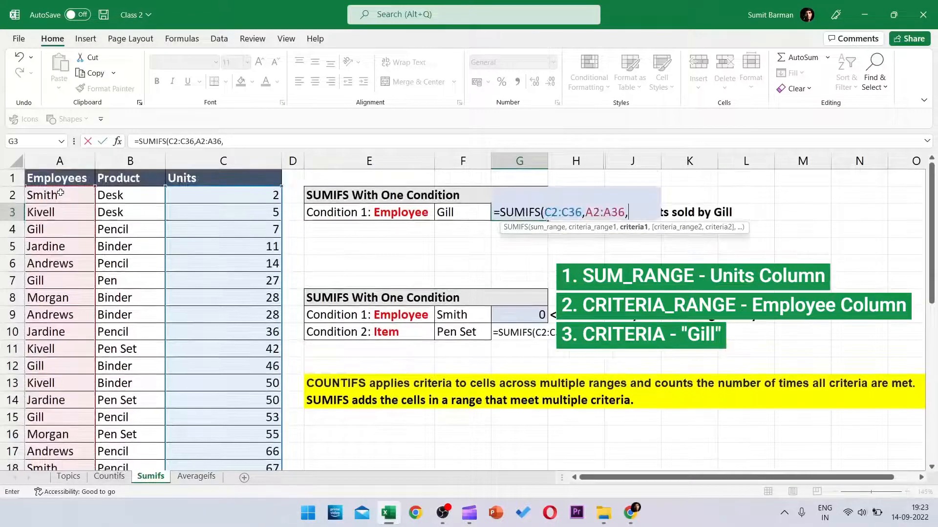
{"action": "left_click", "coordinate": [446, 203]}
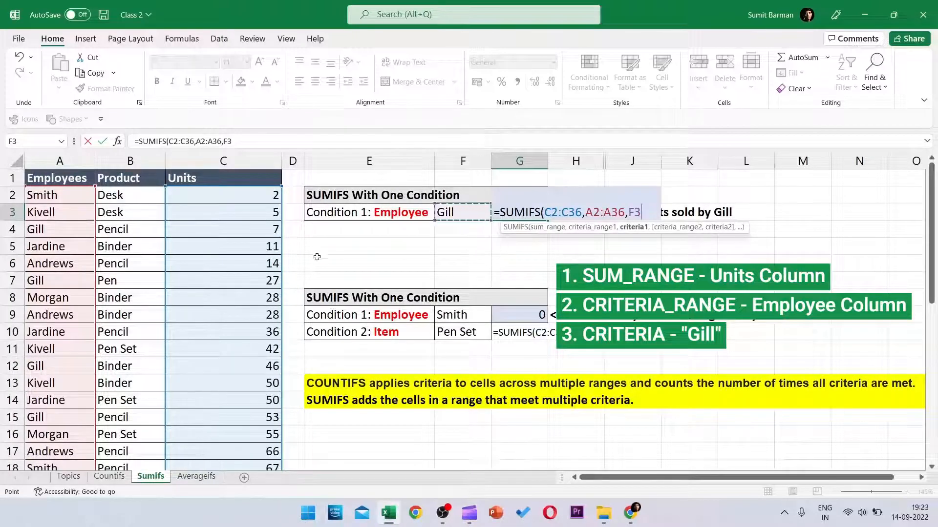
{"action": "type", "text": ")"}
{"action": "key", "text": "Return"}
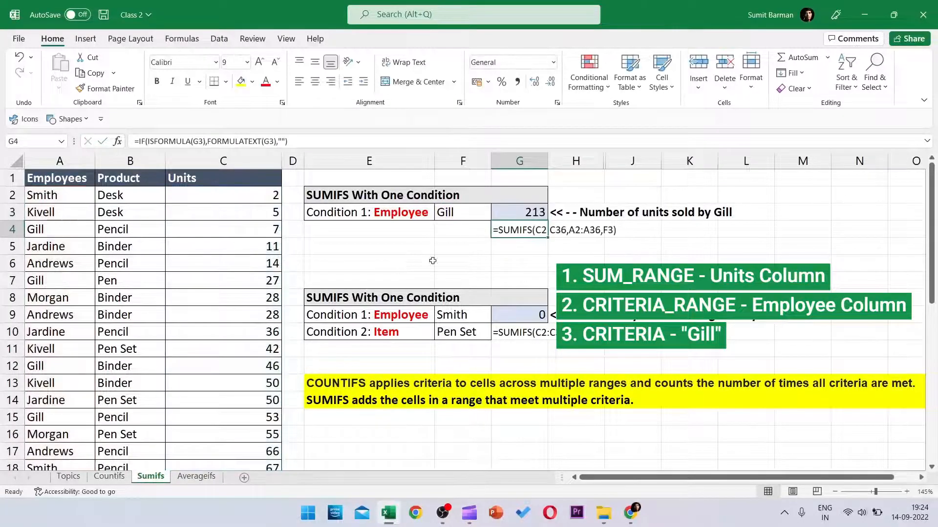
{"action": "key", "text": "Up"}
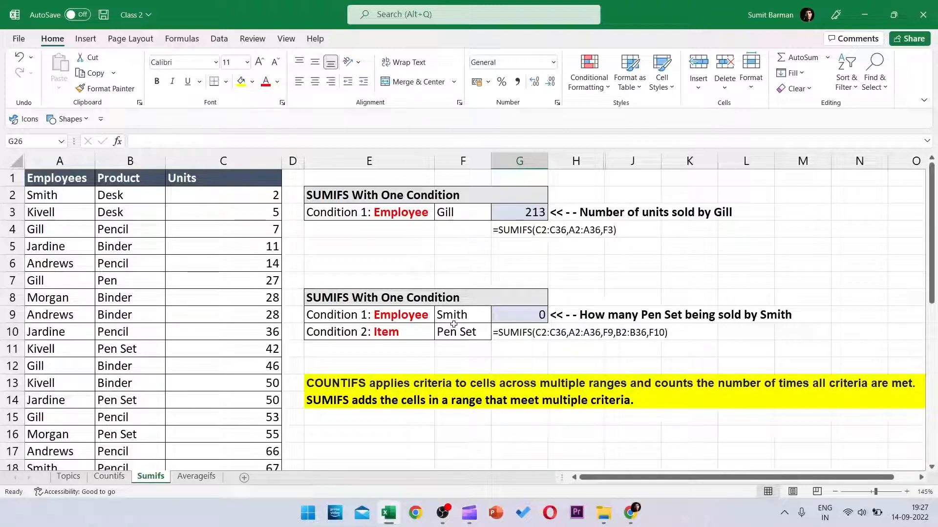
Step: Edit E10 and select the word Item in 'Condition 2: Item'
{"action": "double_click", "coordinate": [398, 333]}
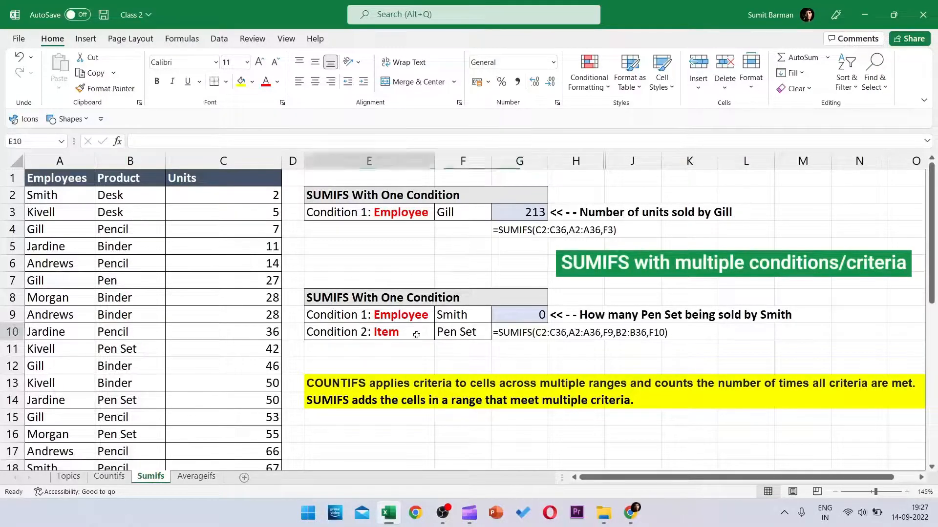
{"action": "left_click_drag", "start_coordinate": [398, 332], "coordinate": [382, 333]}
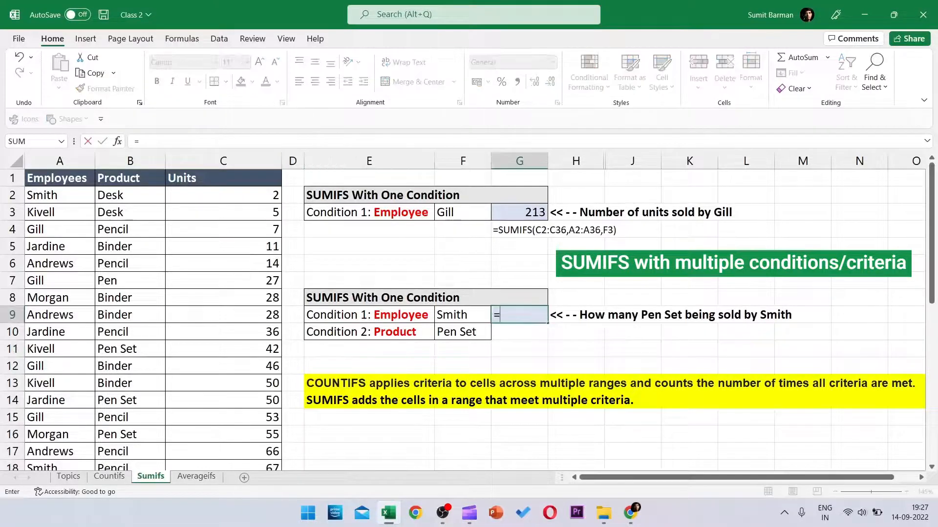
Step: In G9, begin a SUMIFS with sum range C2:C36 and first criteria range A2:A36
{"action": "type", "text": "sum"}
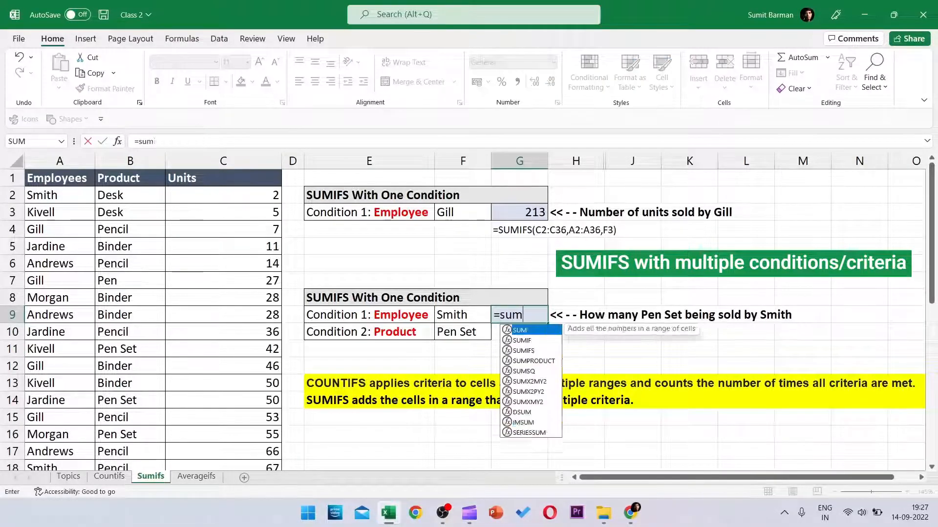
{"action": "type", "text": "ifs"}
{"action": "key", "text": "Tab"}
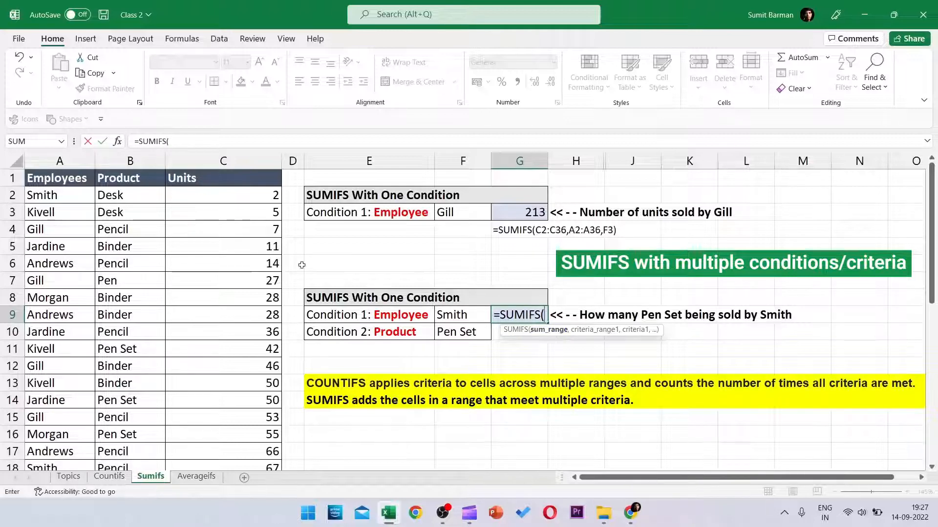
{"action": "left_click", "coordinate": [274, 194]}
{"action": "key", "text": "ctrl+shift+Down"}
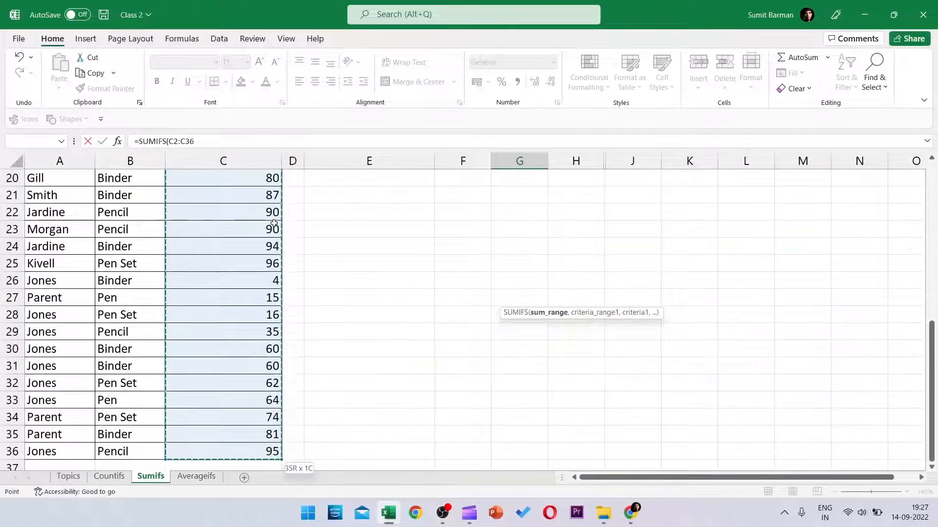
{"action": "scroll", "coordinate": [273, 224], "scroll_direction": "up", "scroll_amount": 6}
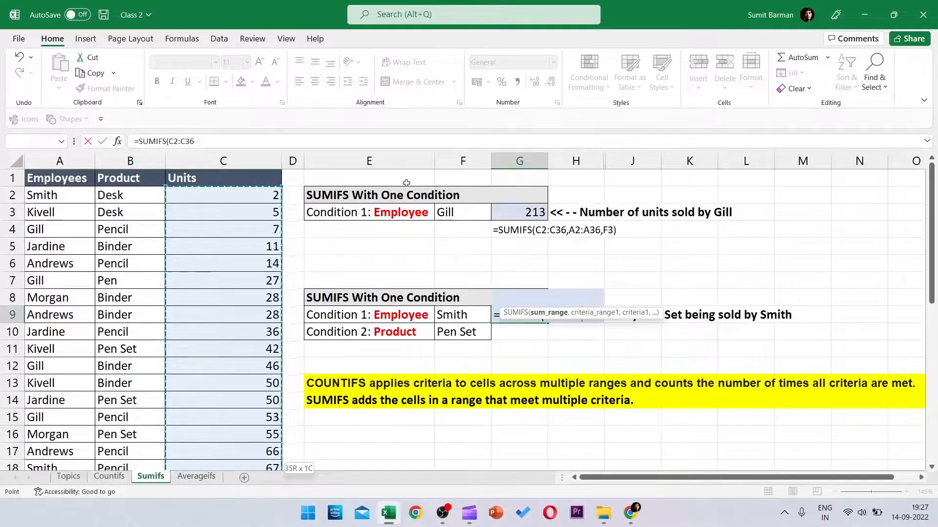
{"action": "type", "text": ","}
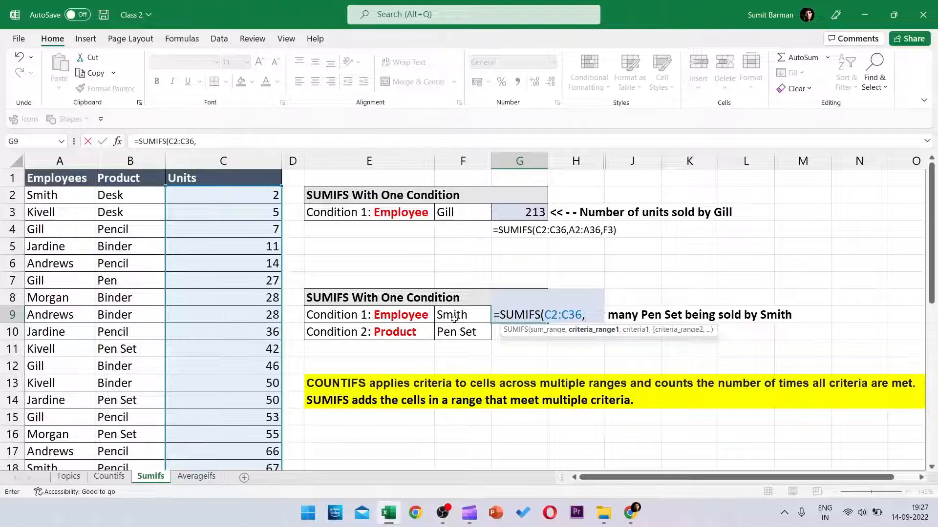
{"action": "left_click", "coordinate": [53, 195]}
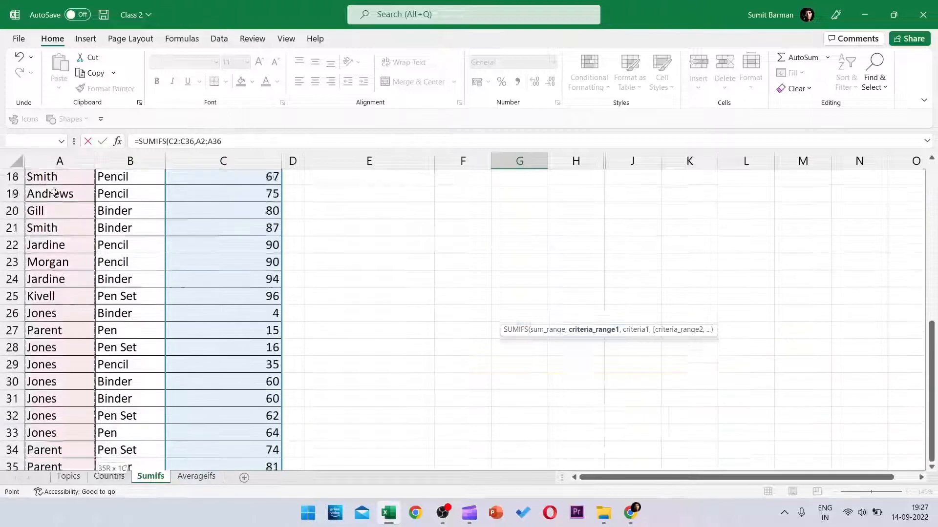
{"action": "key", "text": "ctrl+shift+Down"}
{"action": "type", "text": ","}
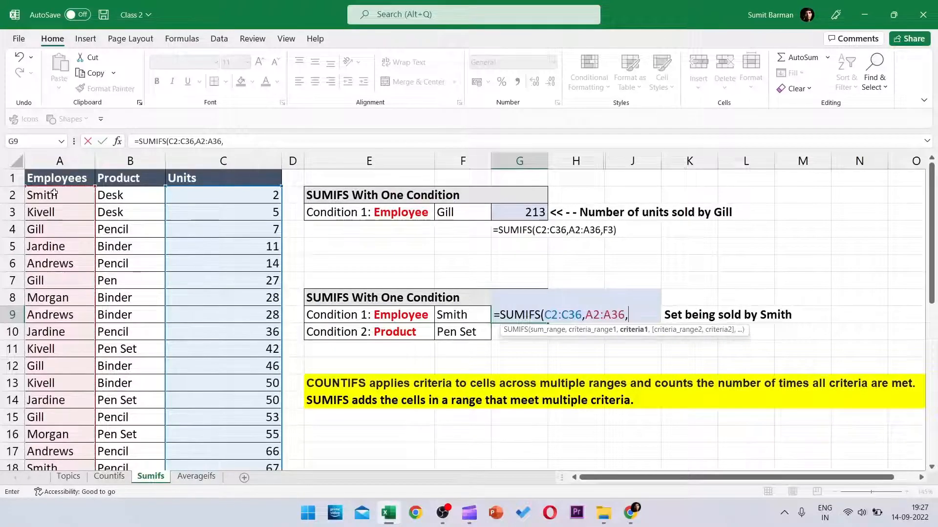
Step: Finish the formula with criteria F9, B2:B36 and F10, which gives 0 for Smith with Pen Set
{"action": "left_click", "coordinate": [453, 315]}
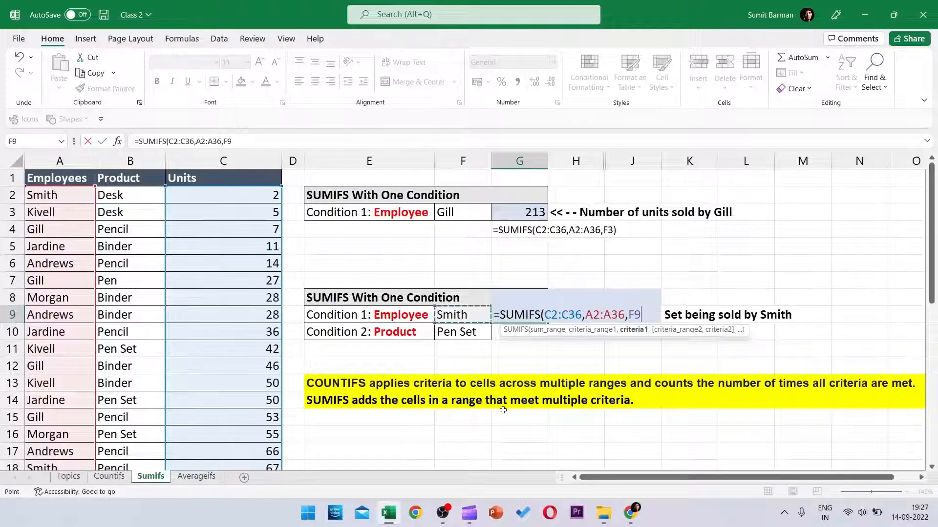
{"action": "type", "text": ","}
{"action": "left_click", "coordinate": [111, 201]}
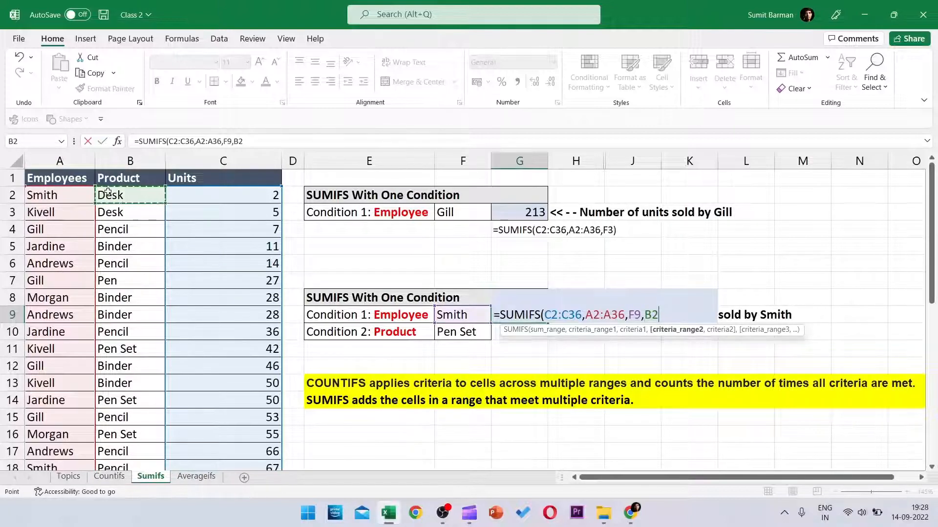
{"action": "key", "text": "ctrl+shift+Down"}
{"action": "type", "text": ","}
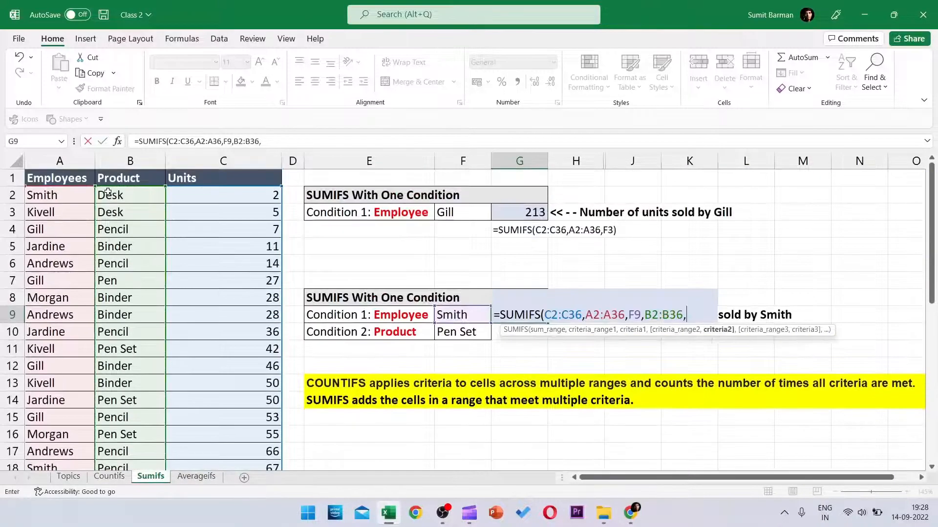
{"action": "left_click", "coordinate": [458, 332]}
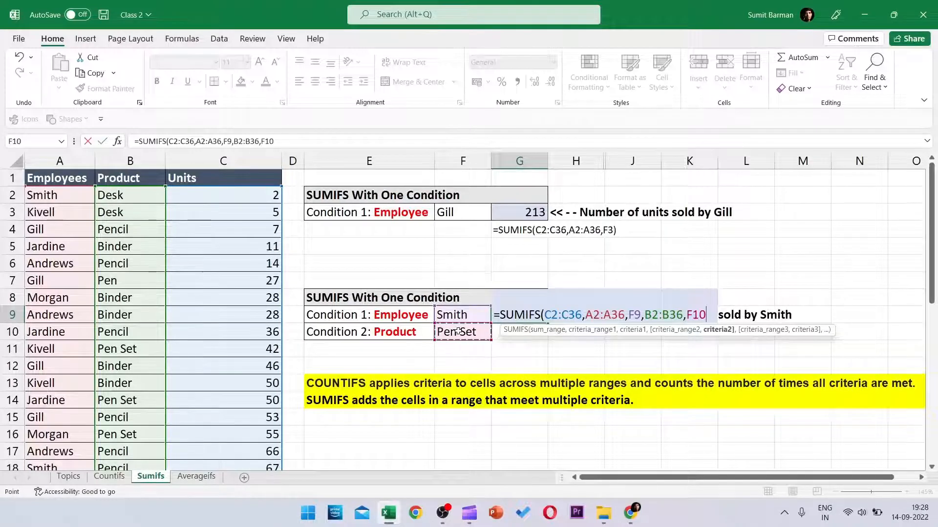
{"action": "type", "text": ")"}
{"action": "key", "text": "Return"}
{"action": "key", "text": "Left"}
{"action": "key", "text": "Up"}
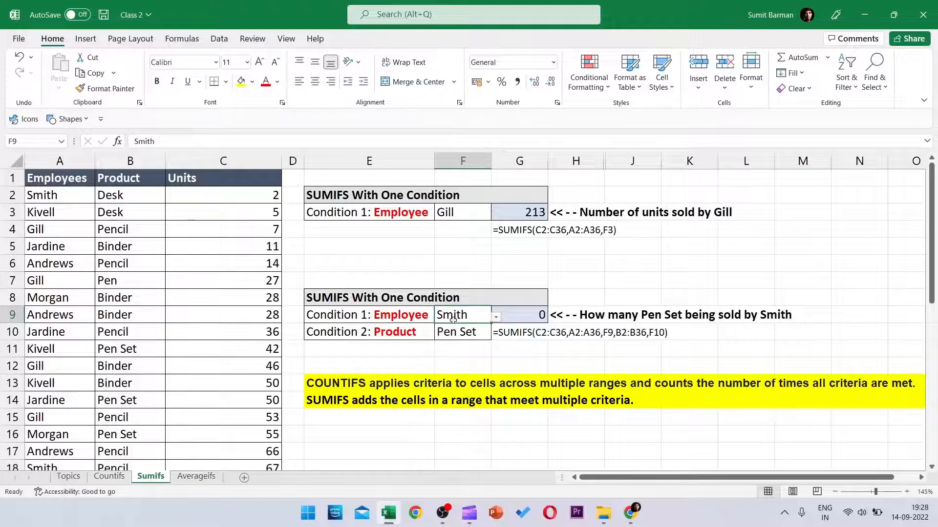
Step: Choose Andrews in F9 and Binder in F10, then confirm that G9's SUMIFS total is 28
{"action": "left_click", "coordinate": [496, 318]}
{"action": "left_click", "coordinate": [468, 379]}
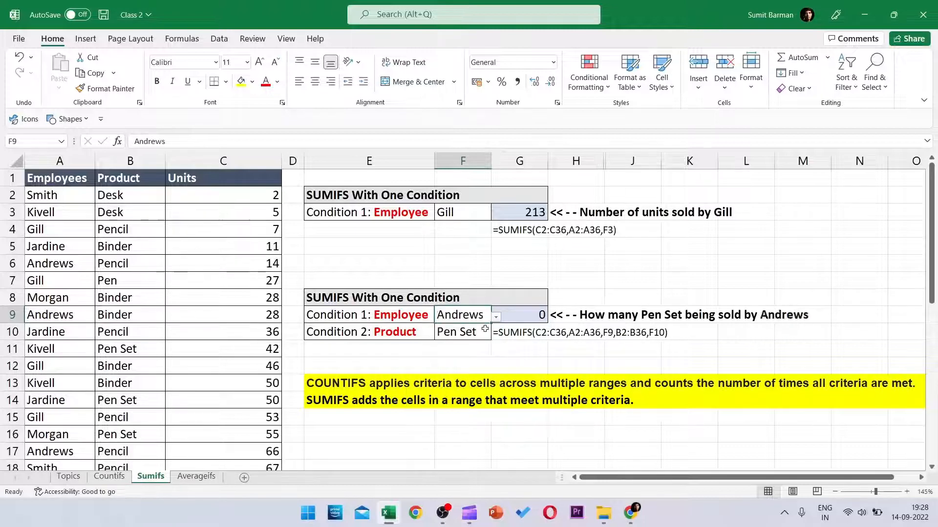
{"action": "key", "text": "Down"}
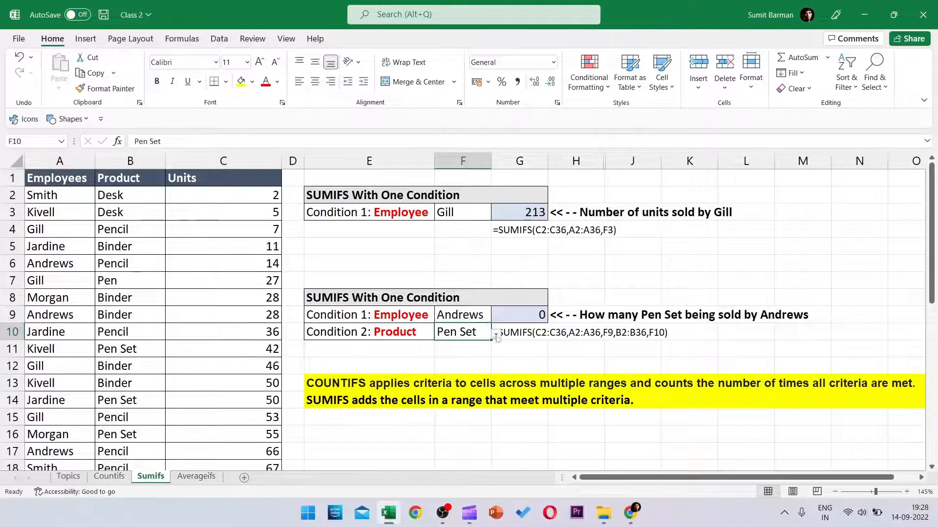
{"action": "left_click", "coordinate": [495, 334]}
{"action": "left_click", "coordinate": [472, 373]}
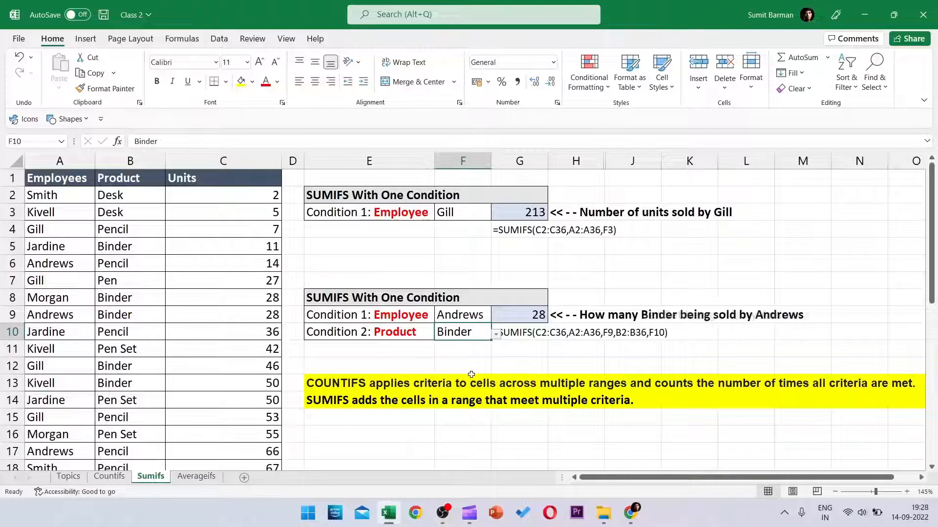
{"action": "left_click", "coordinate": [527, 323]}
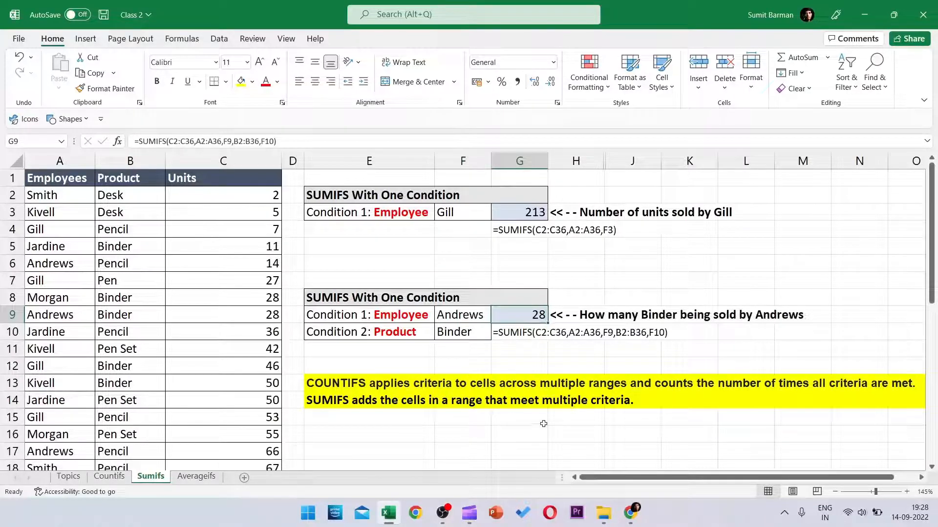
{"action": "left_click", "coordinate": [486, 318]}
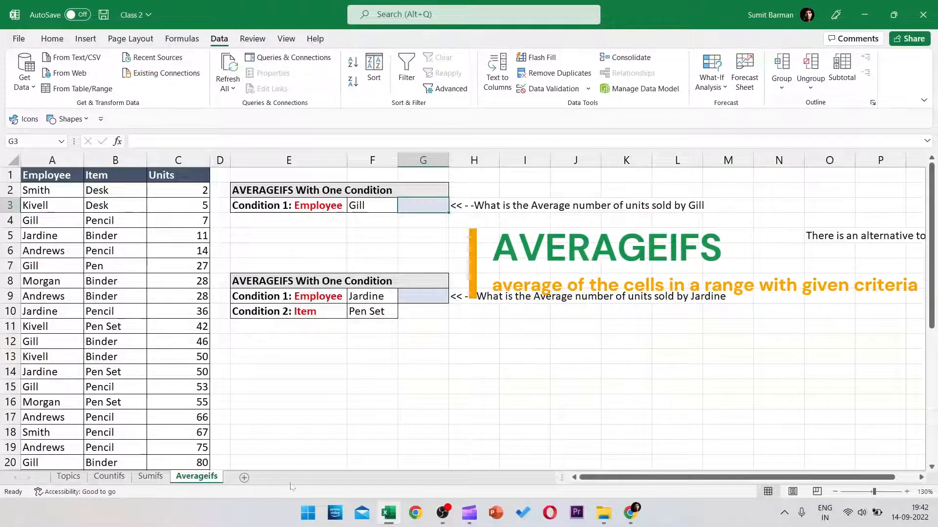
{"action": "left_click", "coordinate": [151, 476]}
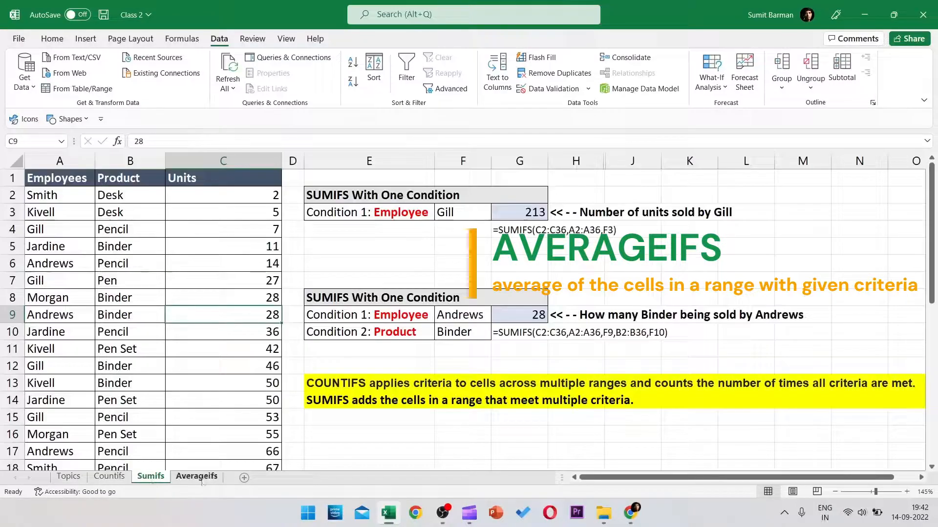
{"action": "left_click", "coordinate": [201, 477]}
{"action": "left_click", "coordinate": [189, 160]}
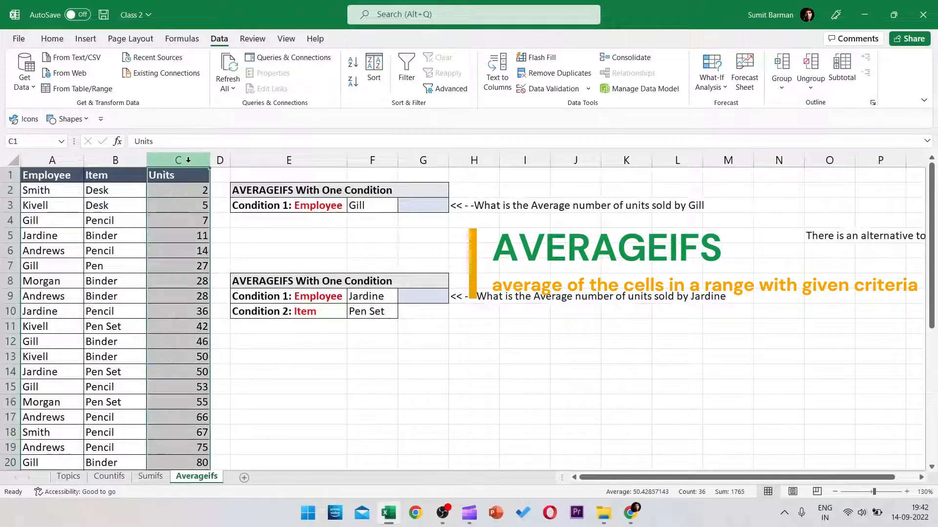
{"action": "left_click", "coordinate": [181, 211]}
{"action": "left_click_drag", "start_coordinate": [182, 222], "coordinate": [178, 344]}
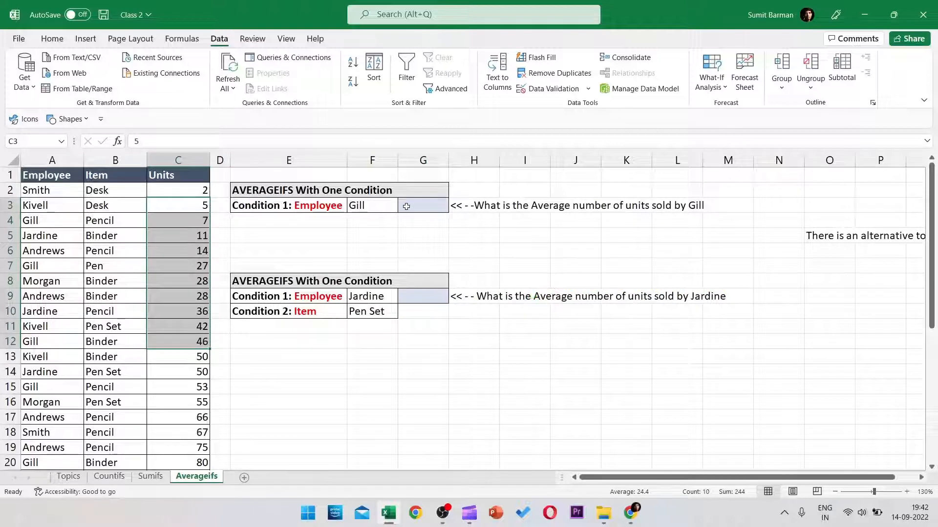
{"action": "left_click", "coordinate": [425, 206]}
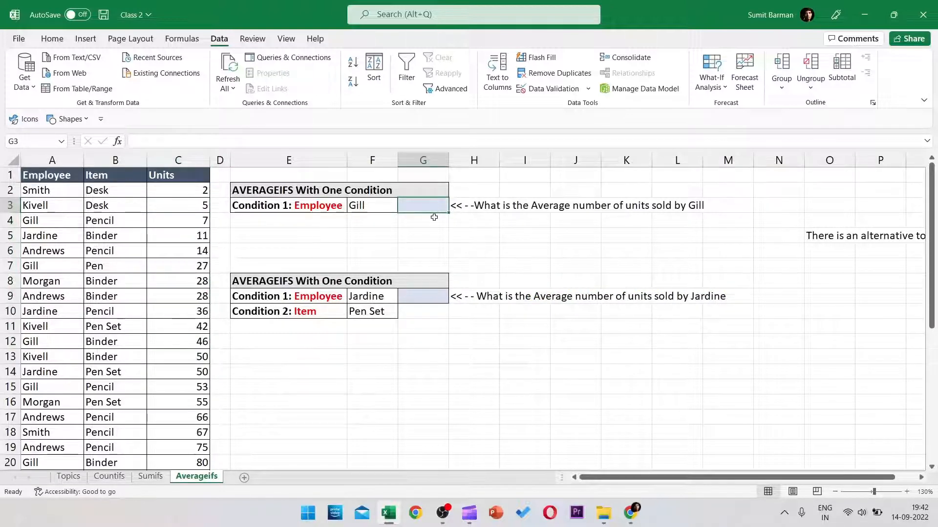
Step: In G3, build =AVERAGEIFS(C2:C36,A2:A36,F3) to average Units for Gill
{"action": "type", "text": "=averag"}
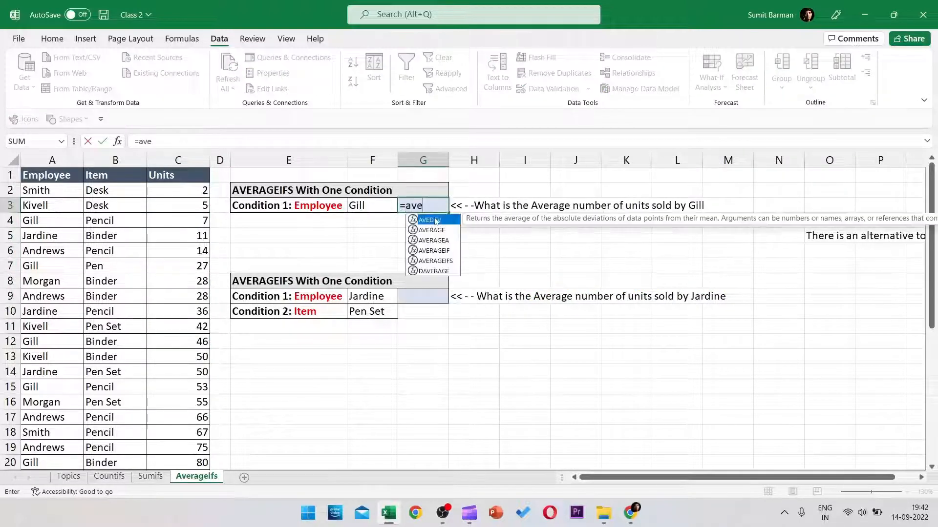
{"action": "key", "text": "Down"}
{"action": "key", "text": "Down"}
{"action": "key", "text": "Down"}
{"action": "key", "text": "Tab"}
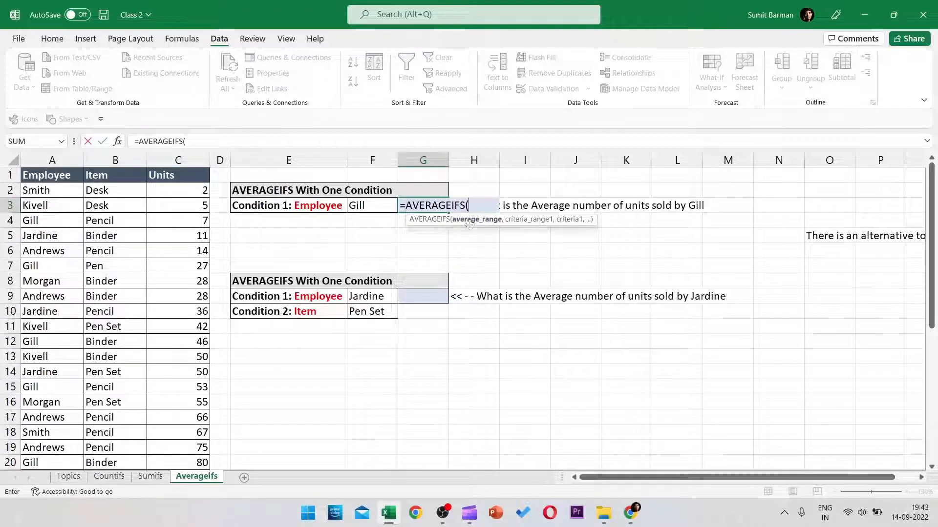
{"action": "left_click", "coordinate": [179, 190]}
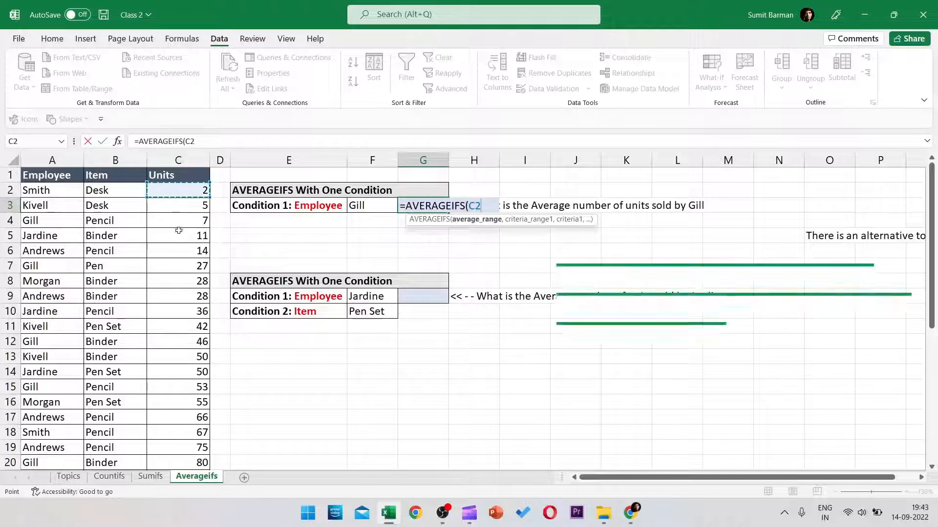
{"action": "left_click", "coordinate": [196, 191]}
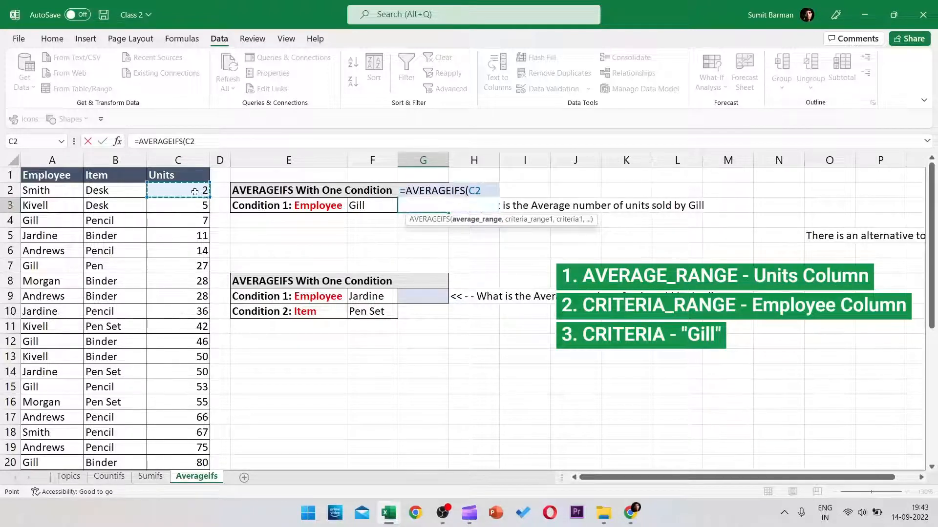
{"action": "key", "text": "ctrl+shift+Down"}
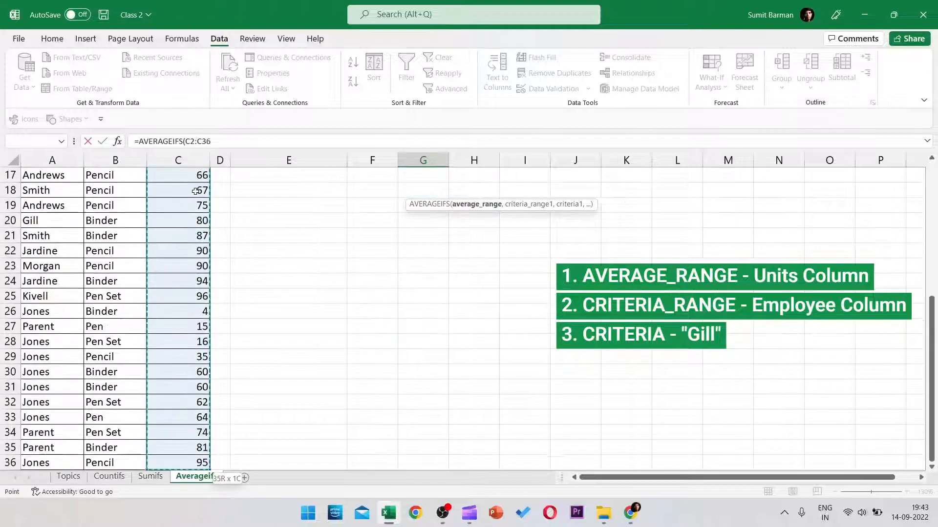
{"action": "scroll", "coordinate": [195, 191], "scroll_direction": "up", "scroll_amount": 6}
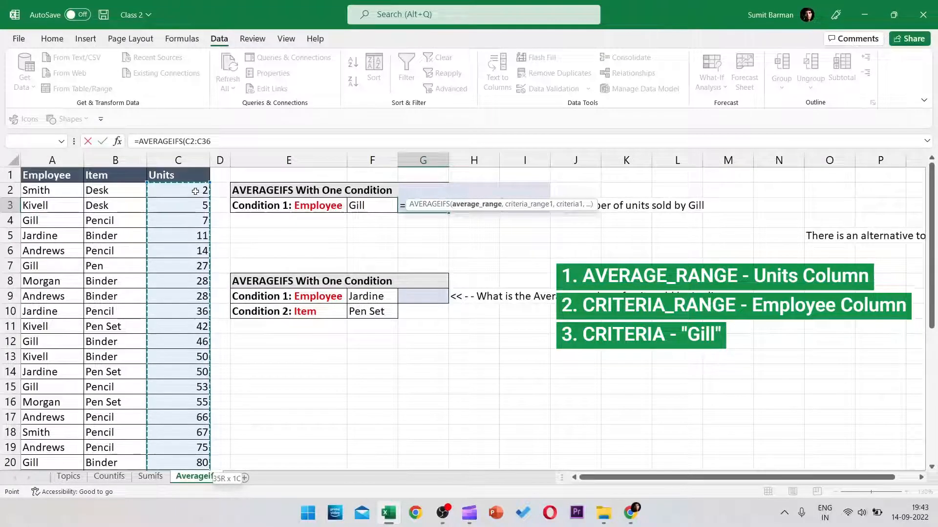
{"action": "type", "text": ","}
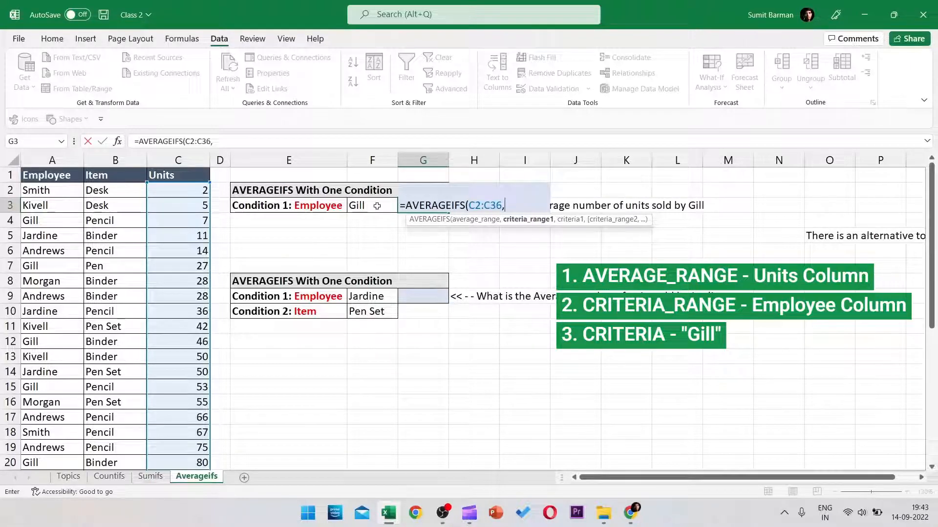
{"action": "left_click", "coordinate": [58, 191]}
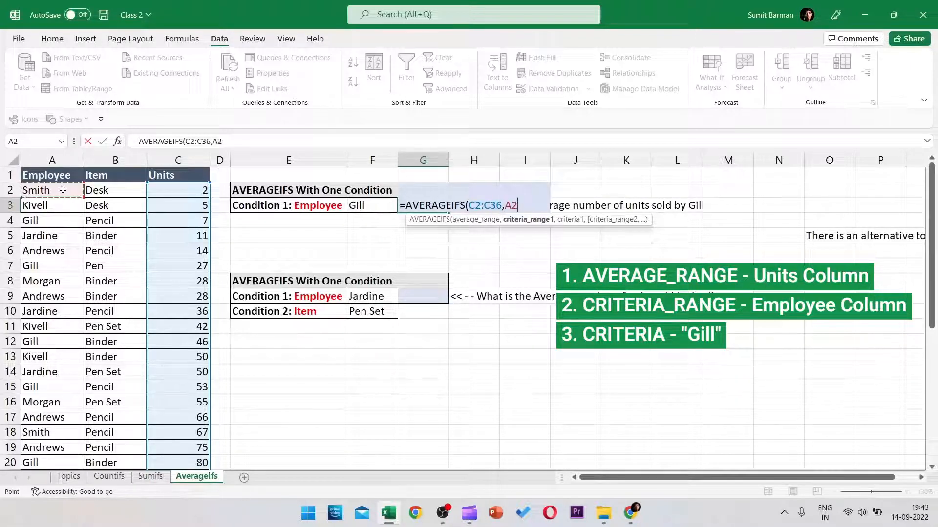
{"action": "key", "text": "ctrl+shift+Down"}
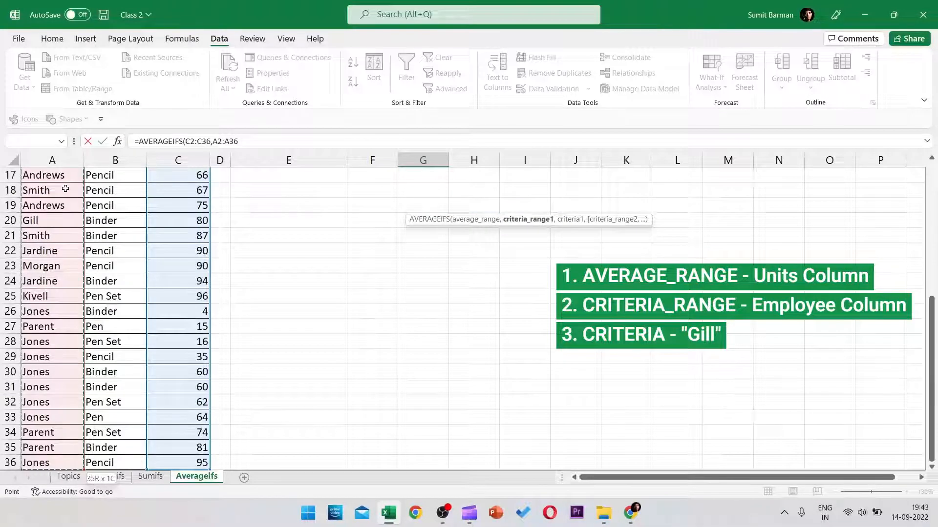
{"action": "type", "text": ","}
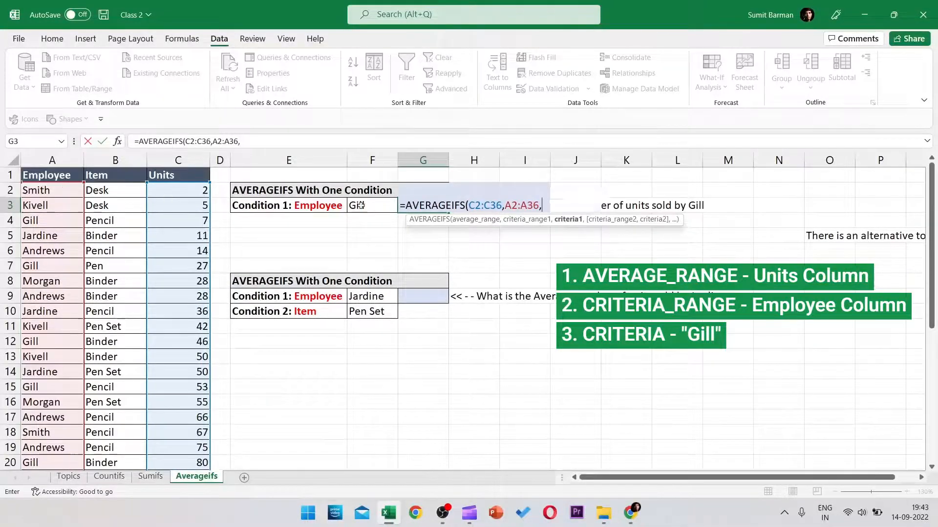
{"action": "left_click", "coordinate": [371, 205]}
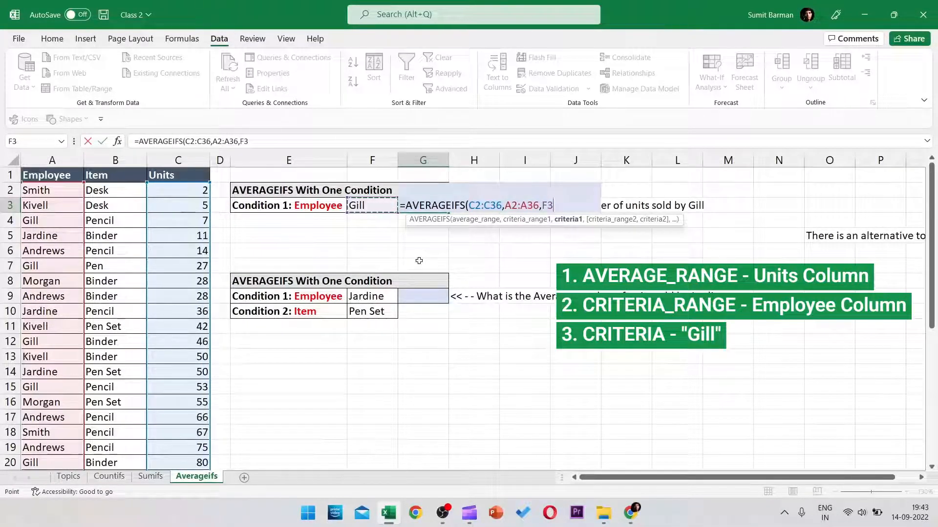
{"action": "type", "text": ")"}
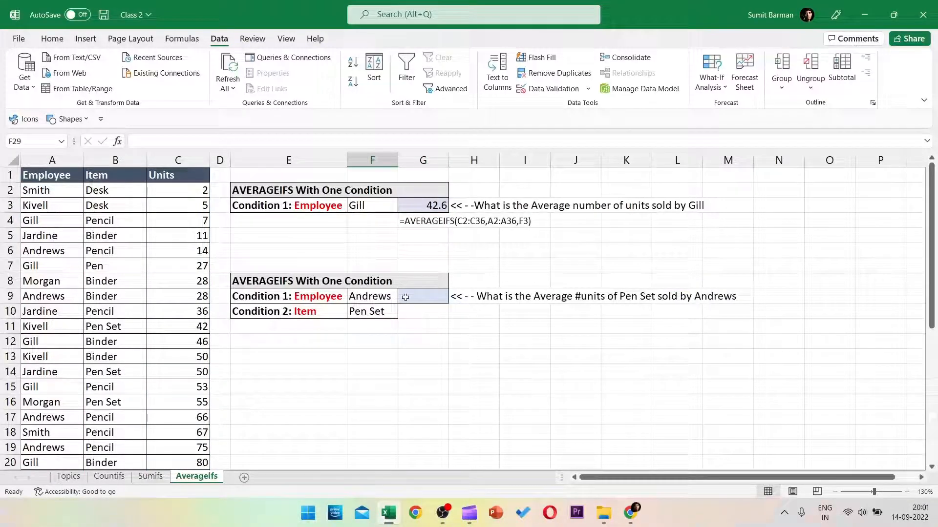
Step: Review the Andrews and Pen Set conditions in F9 and F10, then select G9
{"action": "left_click", "coordinate": [359, 314]}
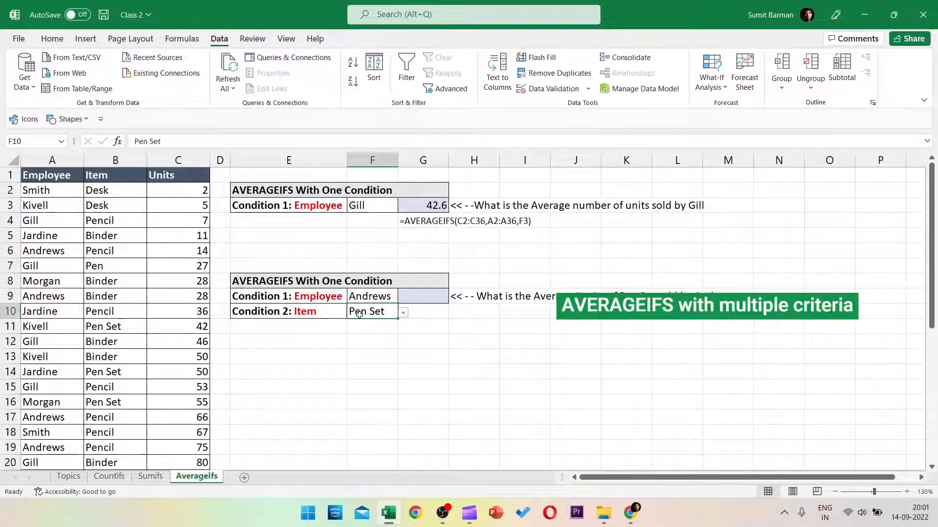
{"action": "left_click", "coordinate": [364, 297]}
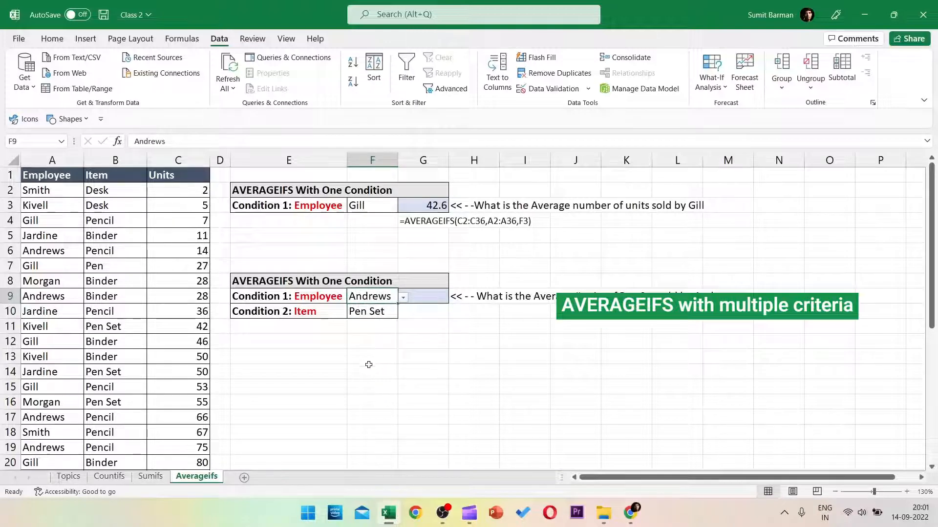
{"action": "left_click", "coordinate": [423, 299]}
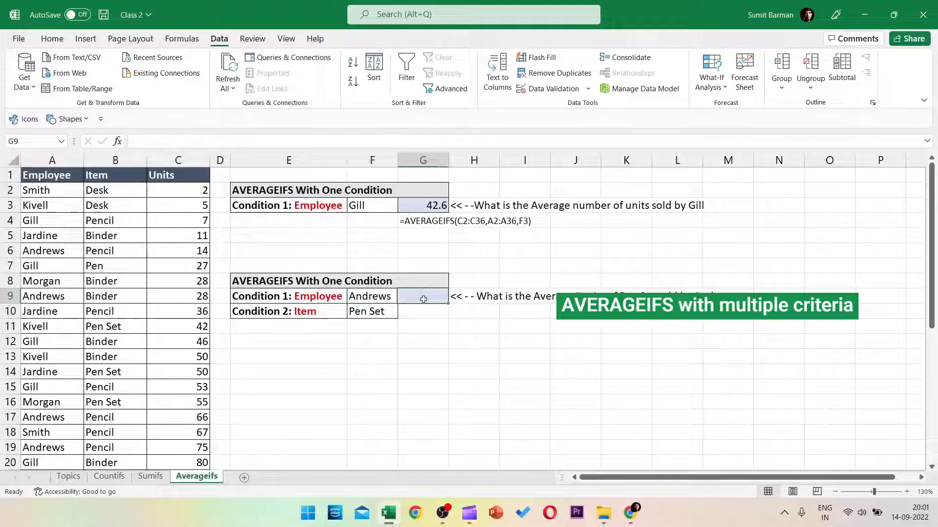
{"action": "left_click", "coordinate": [364, 298]}
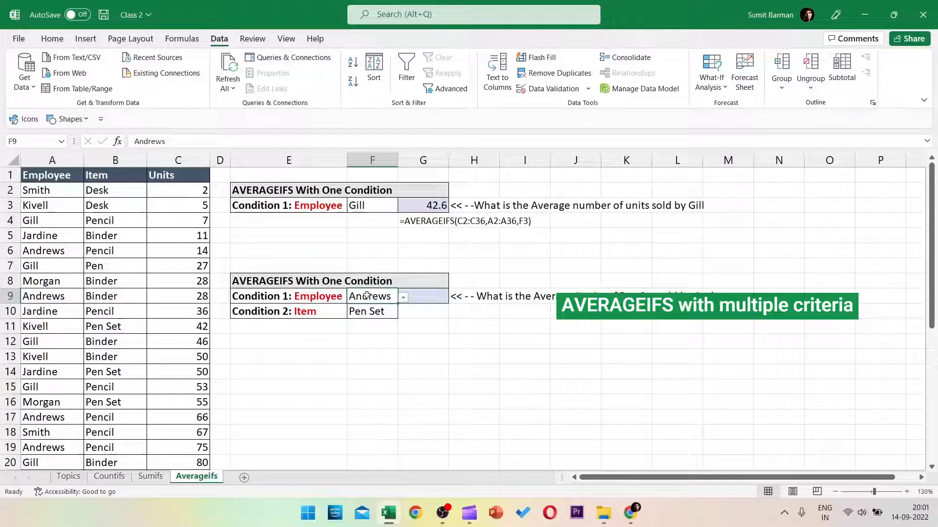
{"action": "left_click", "coordinate": [281, 318]}
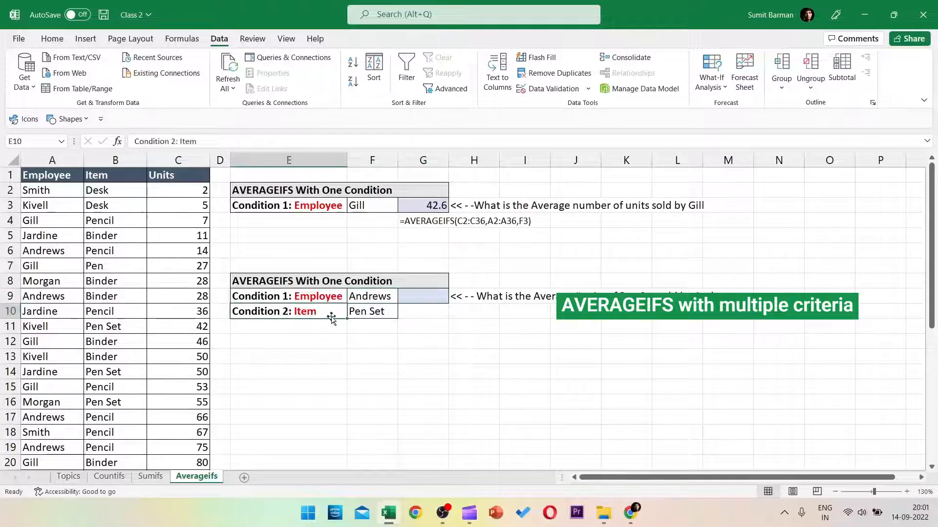
{"action": "left_click", "coordinate": [377, 313]}
{"action": "left_click", "coordinate": [420, 296]}
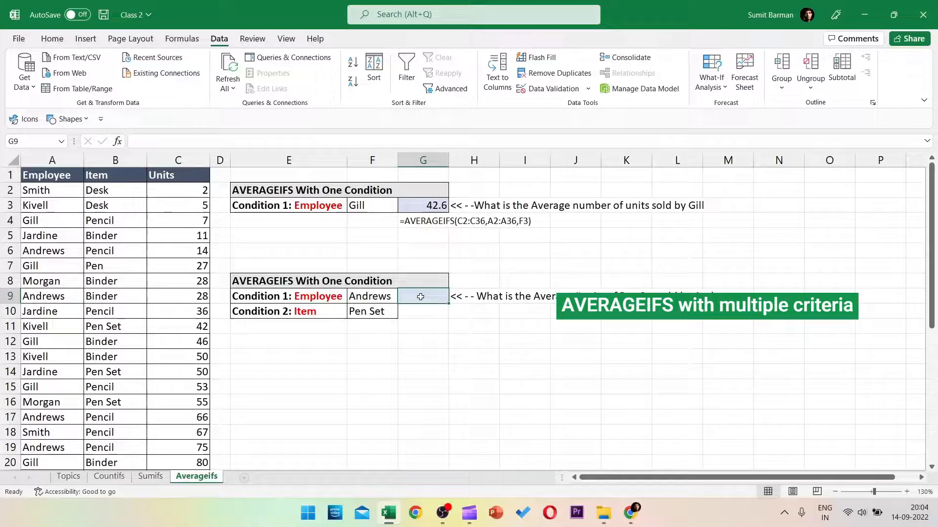
Step: In G9, begin an AVERAGEIFS with average range C2:C36 and employee criteria range A2:A36
{"action": "type", "text": "="}
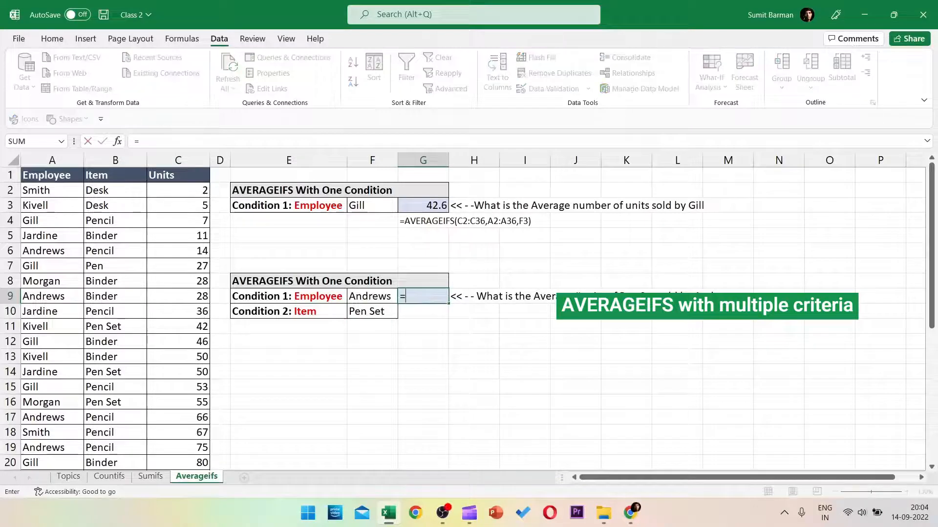
{"action": "type", "text": "averageifs"}
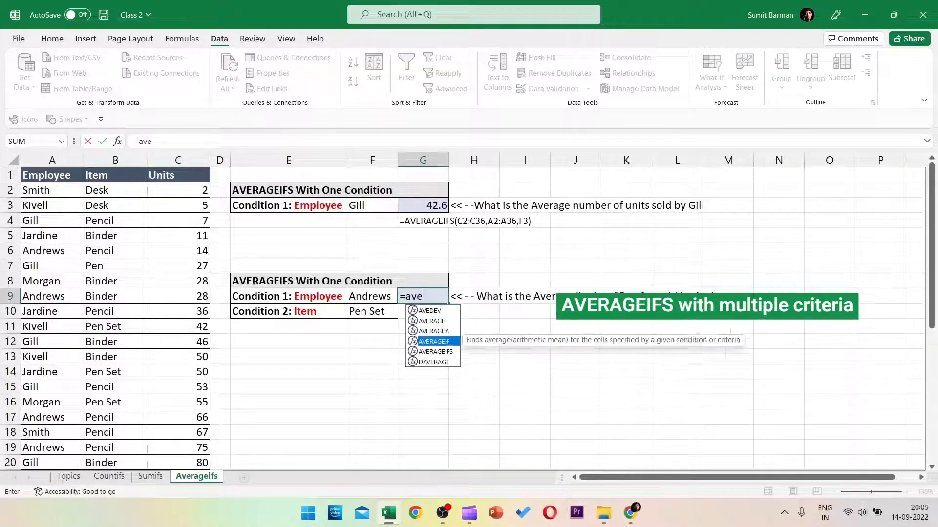
{"action": "key", "text": "Tab"}
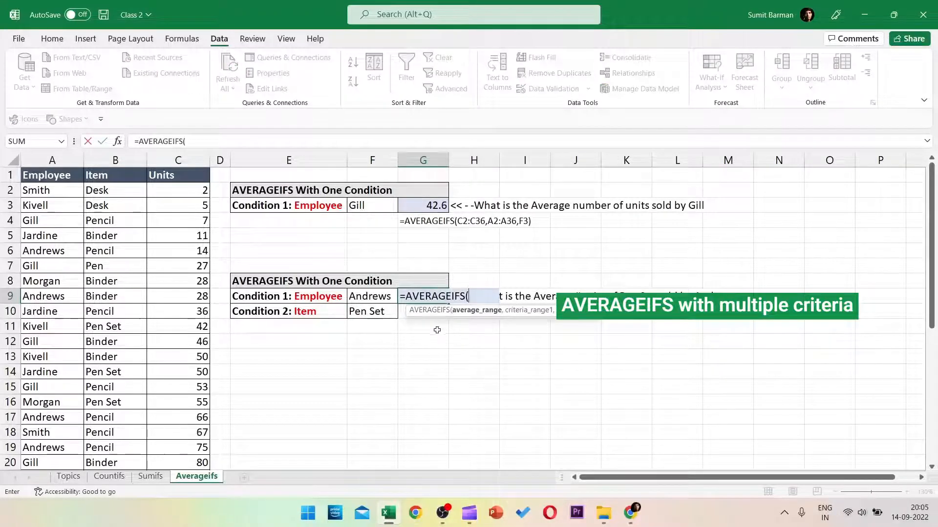
{"action": "left_click", "coordinate": [186, 191]}
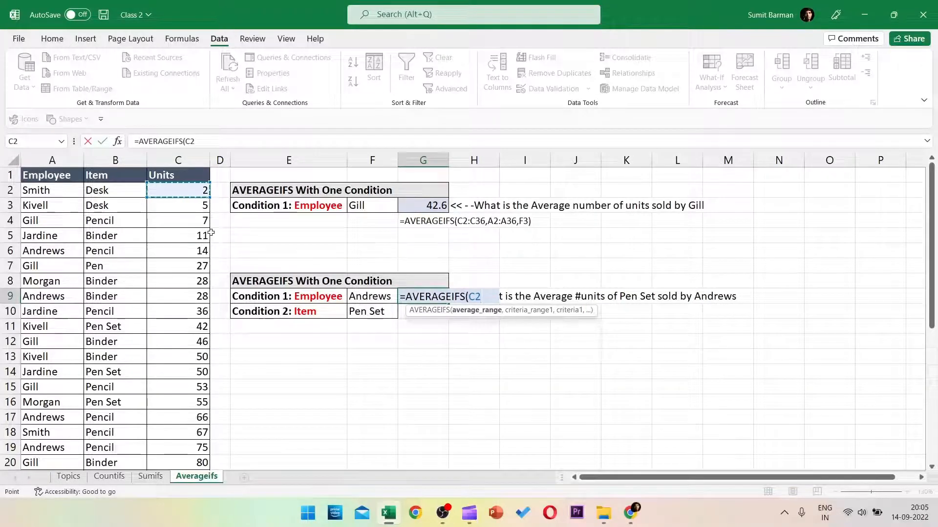
{"action": "key", "text": "ctrl+shift+Down"}
{"action": "scroll", "coordinate": [214, 237], "scroll_direction": "up", "scroll_amount": 5}
{"action": "scroll", "coordinate": [213, 236], "scroll_direction": "up", "scroll_amount": 1}
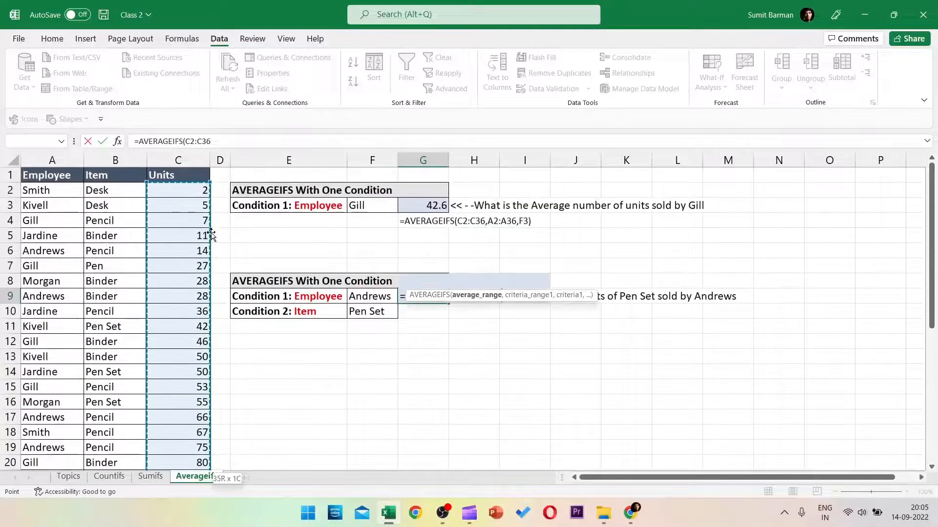
{"action": "type", "text": ","}
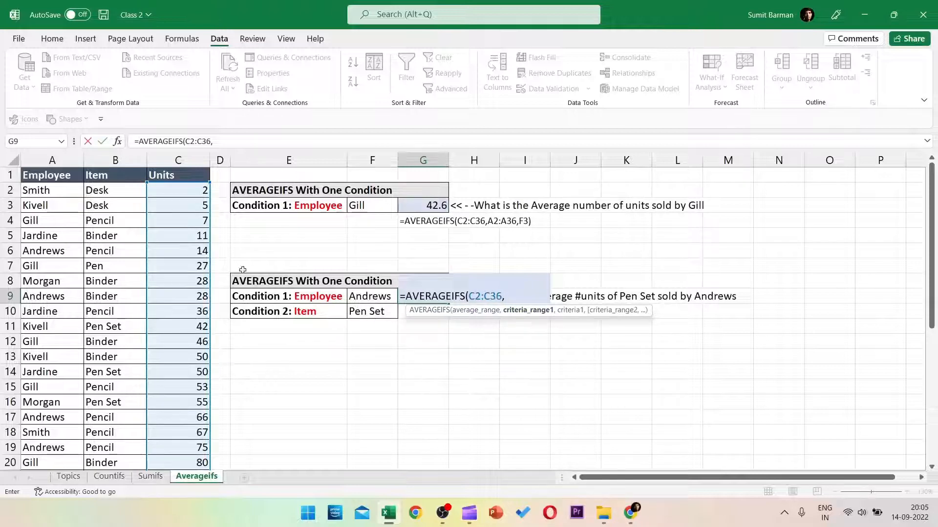
{"action": "left_click", "coordinate": [30, 188]}
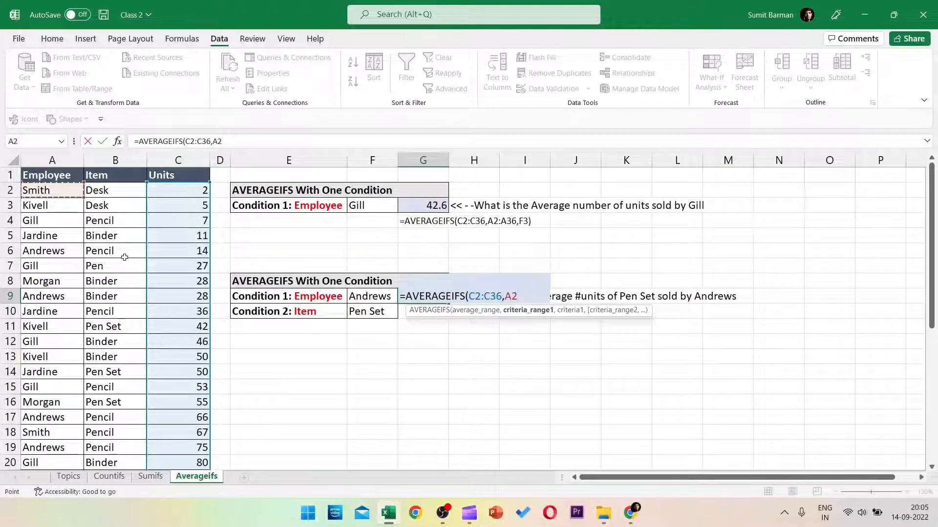
{"action": "key", "text": "ctrl+shift+Down"}
{"action": "type", "text": ","}
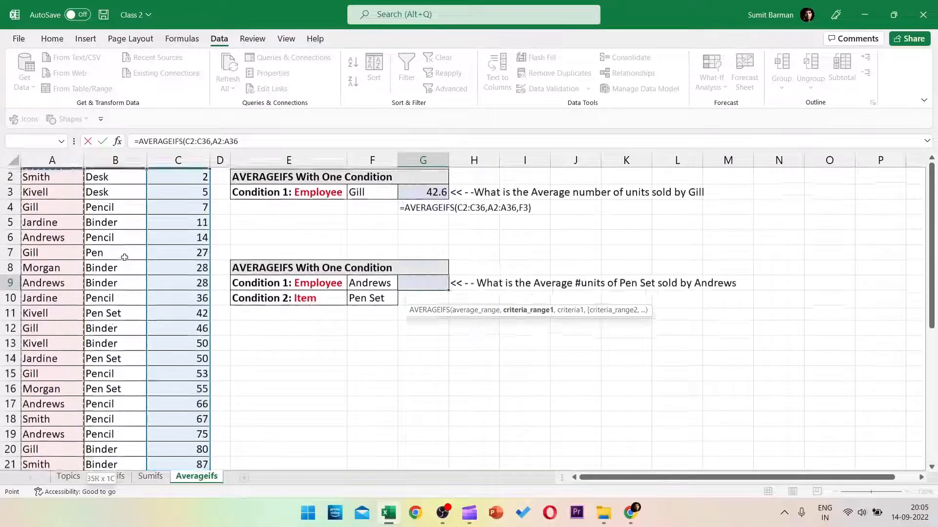
Step: Add criteria F9, B2:B36 and F10 to complete the formula, which returns #DIV/0! for Andrews with Pen Set
{"action": "left_click", "coordinate": [359, 297]}
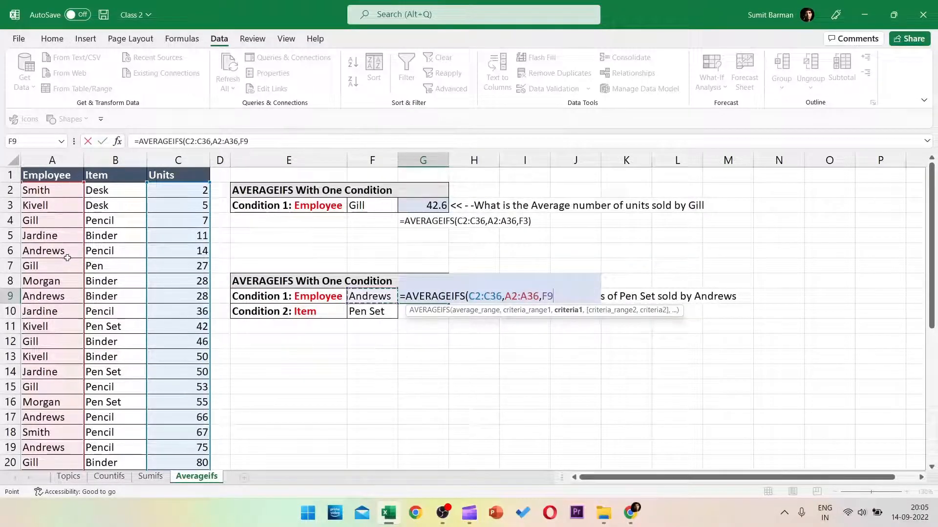
{"action": "type", "text": ","}
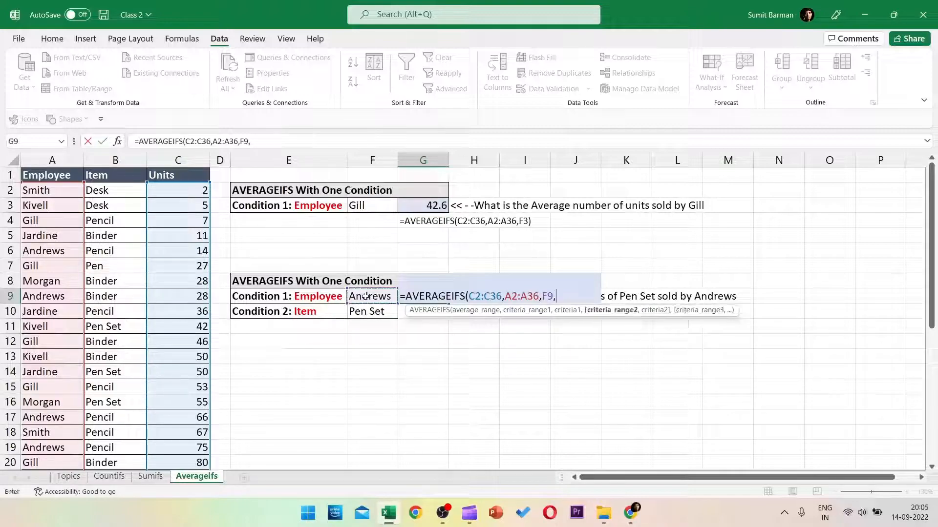
{"action": "left_click", "coordinate": [115, 190]}
{"action": "key", "text": "ctrl+shift+Down"}
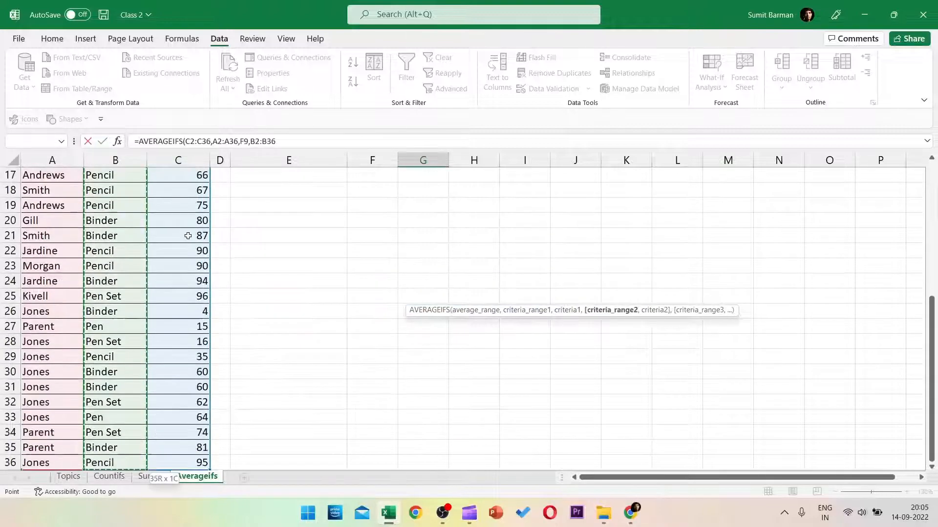
{"action": "scroll", "coordinate": [188, 235], "scroll_direction": "up", "scroll_amount": 5}
{"action": "type", "text": ","}
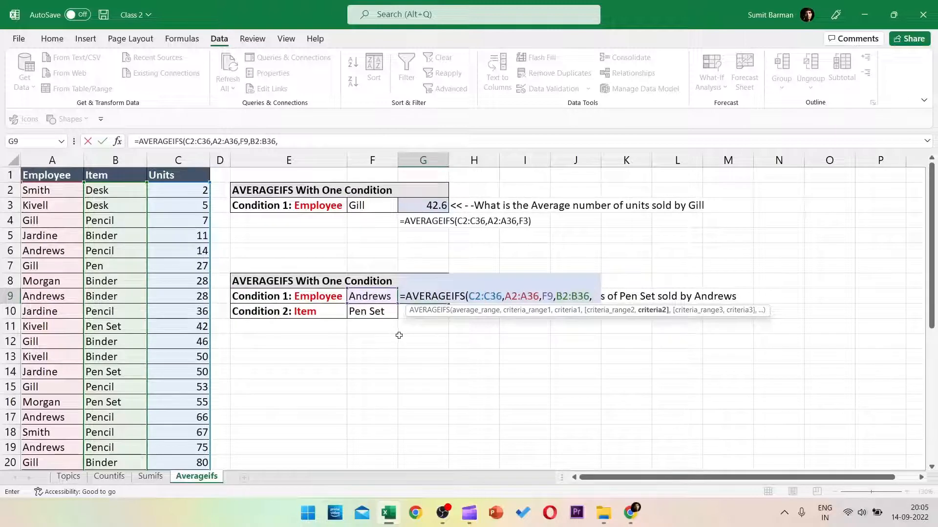
{"action": "left_click", "coordinate": [391, 315]}
{"action": "type", "text": ")"}
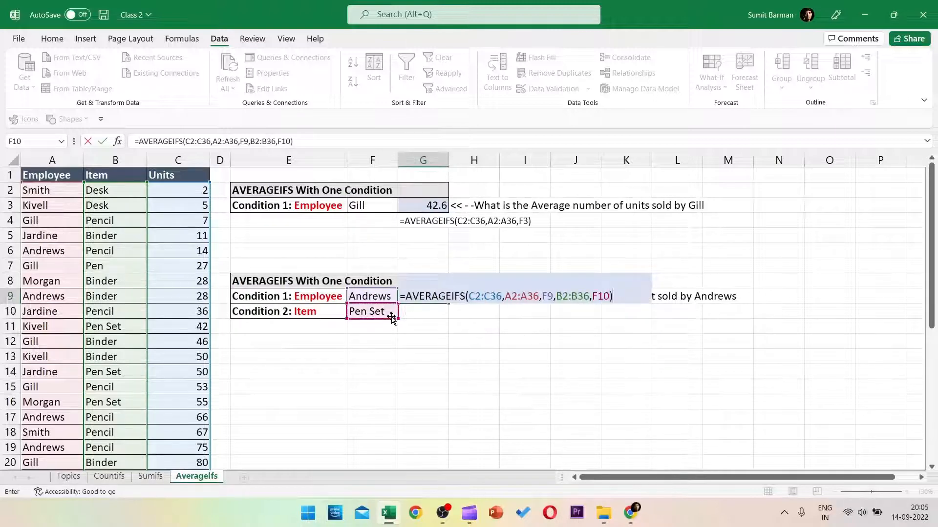
{"action": "key", "text": "Return"}
{"action": "left_click", "coordinate": [418, 300]}
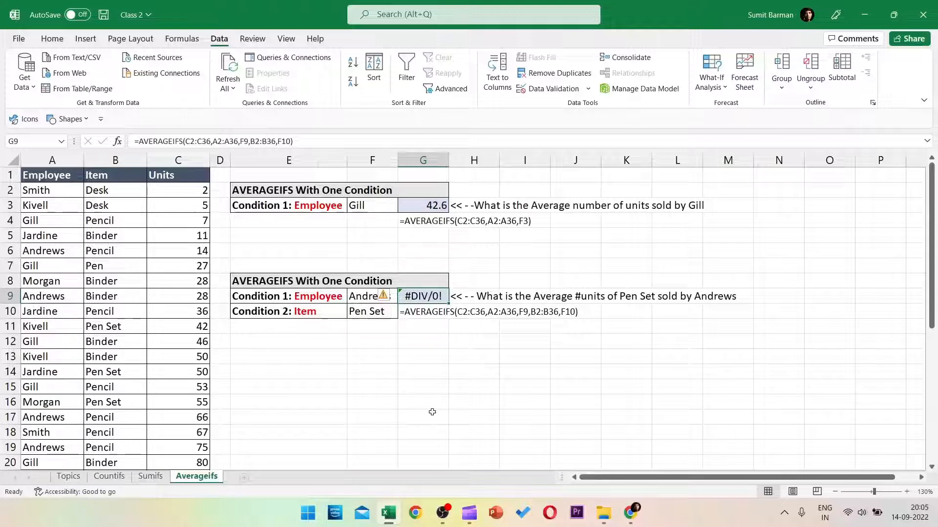
{"action": "left_click", "coordinate": [364, 297]}
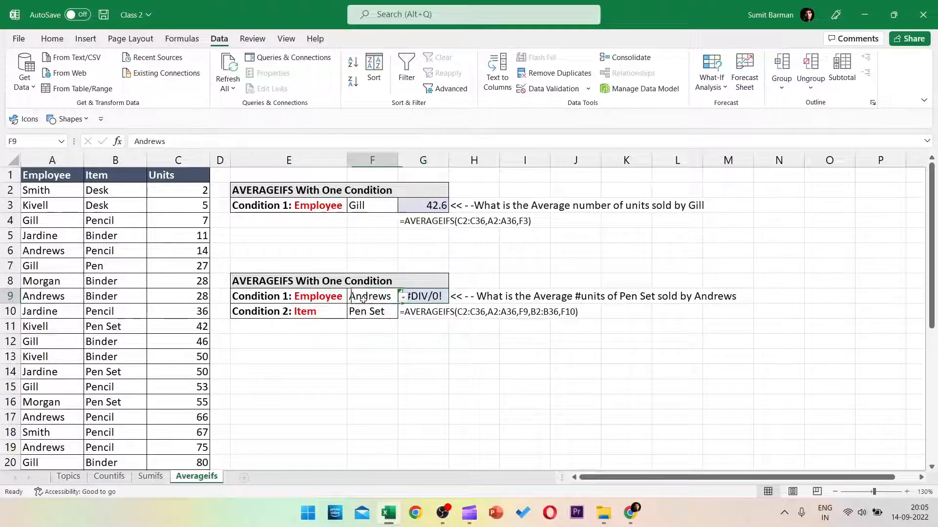
{"action": "left_click", "coordinate": [361, 313]}
{"action": "left_click", "coordinate": [367, 296]}
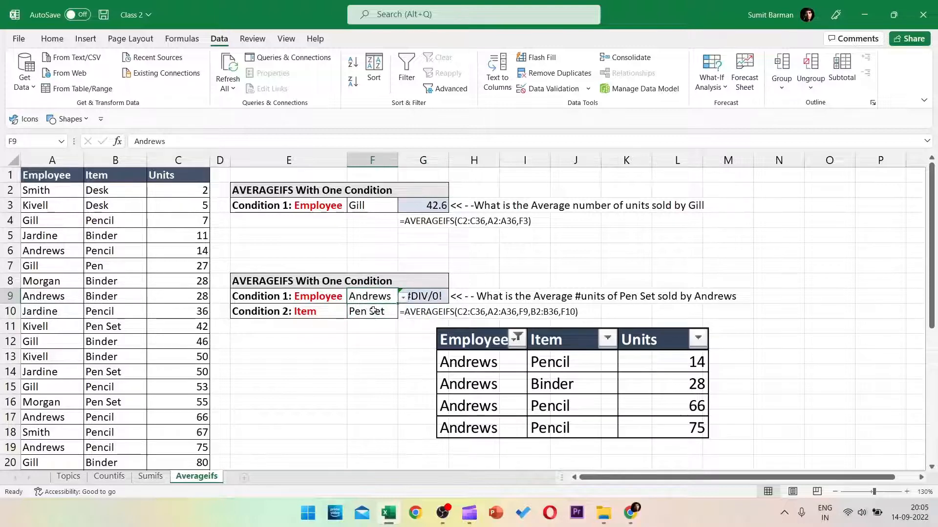
{"action": "left_click", "coordinate": [373, 307]}
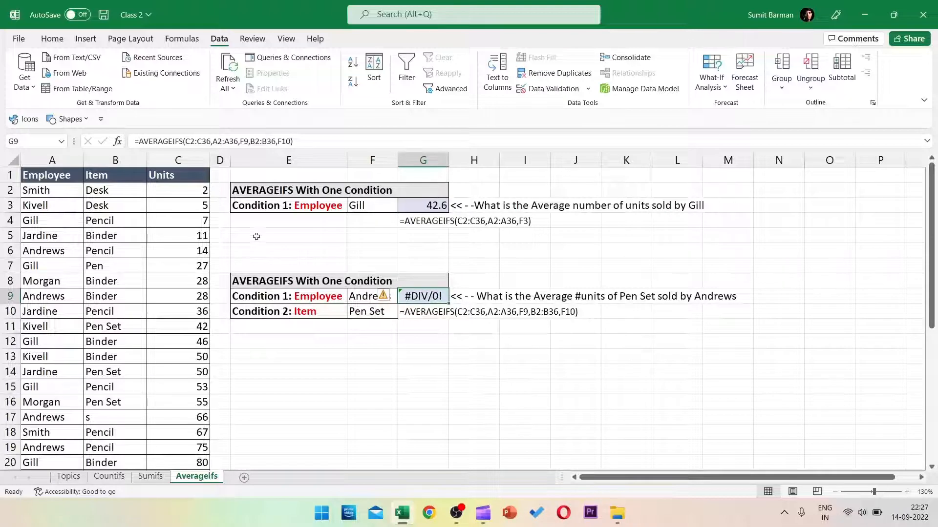
Step: Wrap G9's AVERAGEIFS in IFERROR so it returns "No value found" instead of an error
{"action": "left_click", "coordinate": [139, 142]}
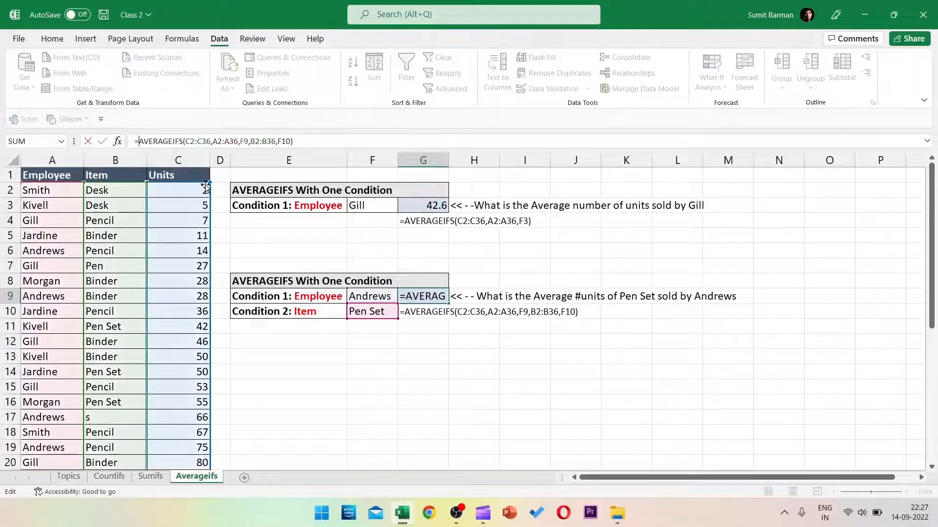
{"action": "type", "text": "iferr"}
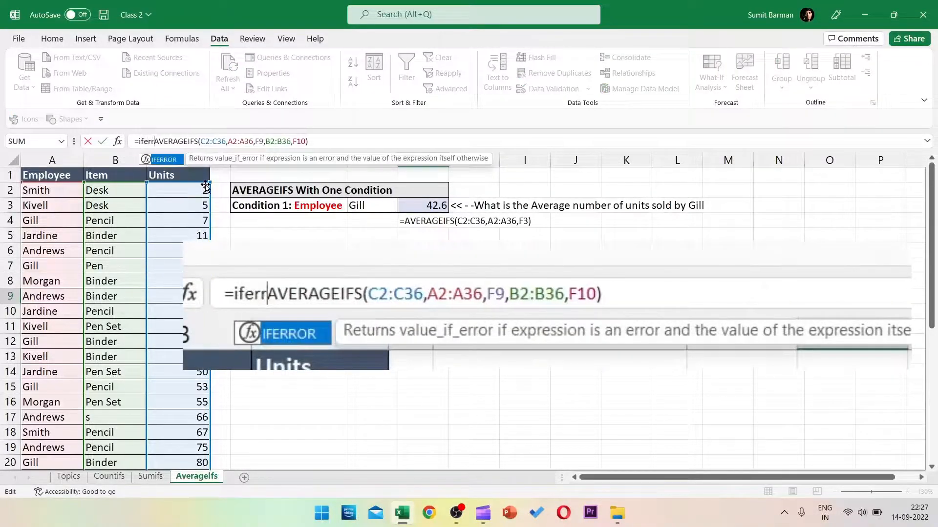
{"action": "key", "text": "Tab"}
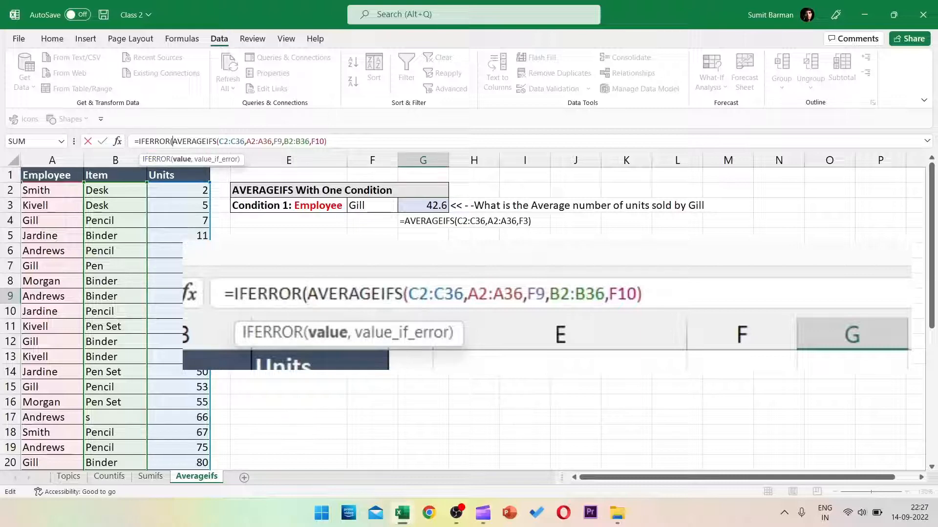
{"action": "left_click", "coordinate": [355, 142]}
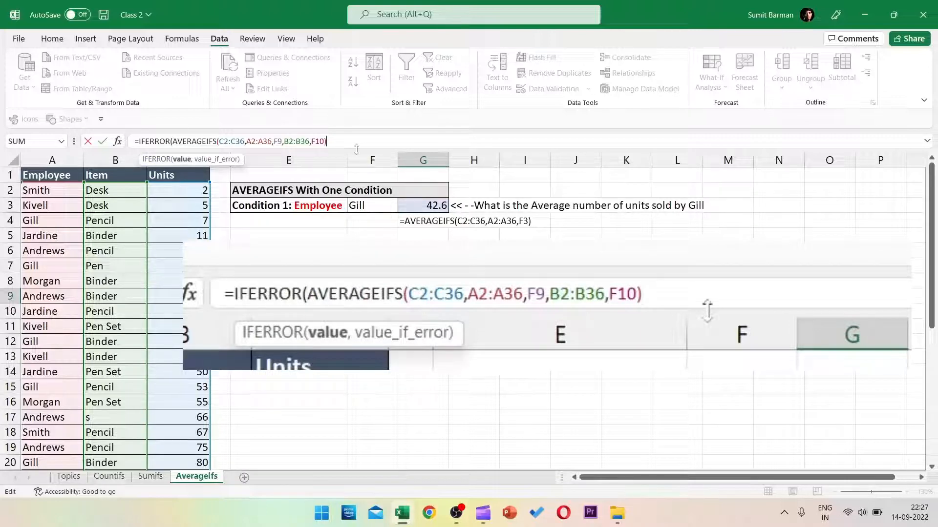
{"action": "type", "text": ","}
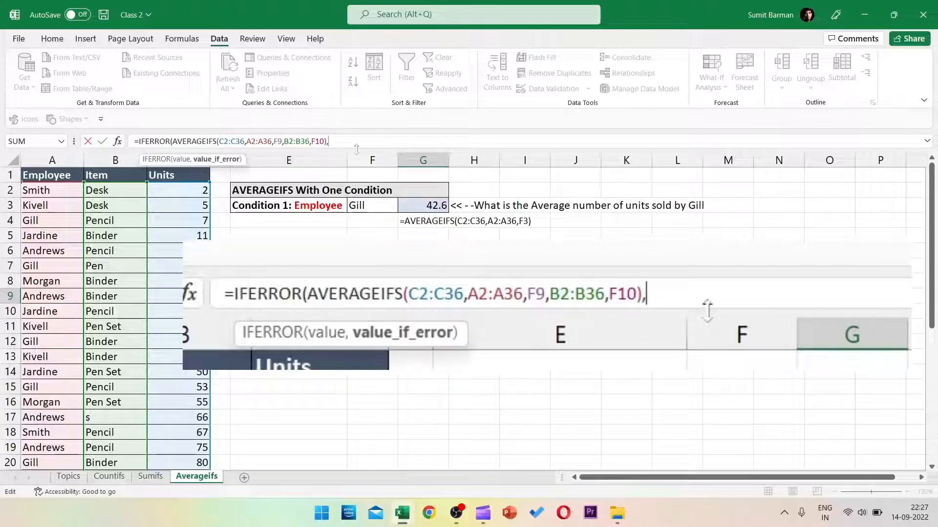
{"action": "type", "text": "\""}
{"action": "type", "text": "No val"}
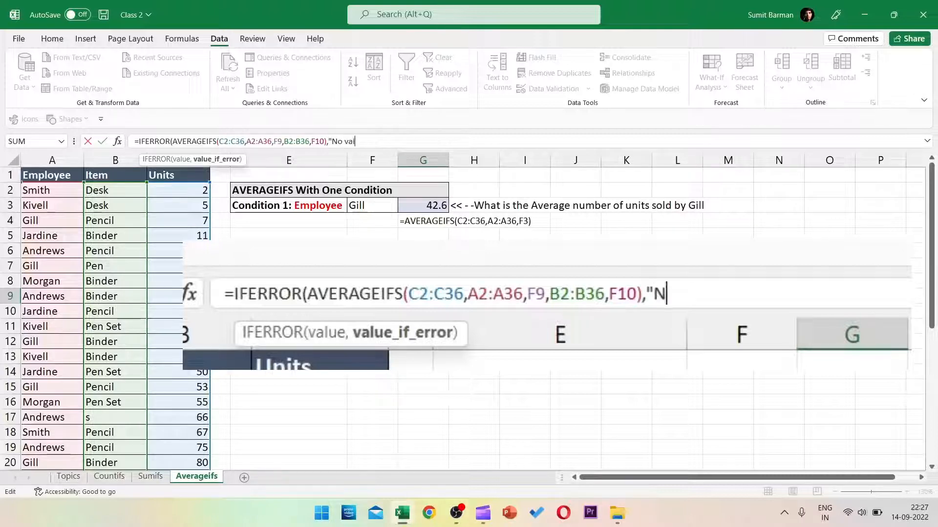
{"action": "type", "text": "ue found"}
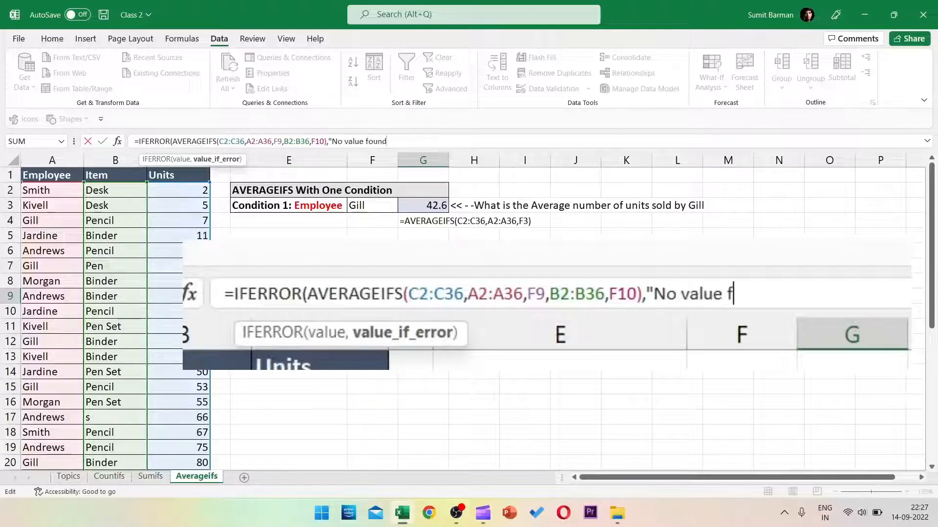
{"action": "type", "text": "\")"}
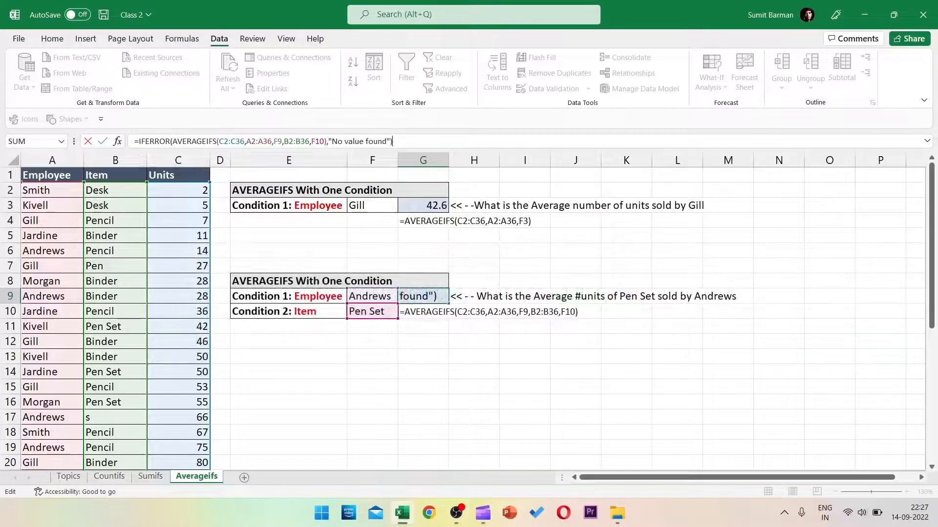
{"action": "key", "text": "Return"}
Step: AutoFit column G so the "No value found" message fits
{"action": "key", "text": "Up"}
{"action": "key", "text": "alt+o"}
{"action": "key", "text": "c"}
{"action": "key", "text": "a"}
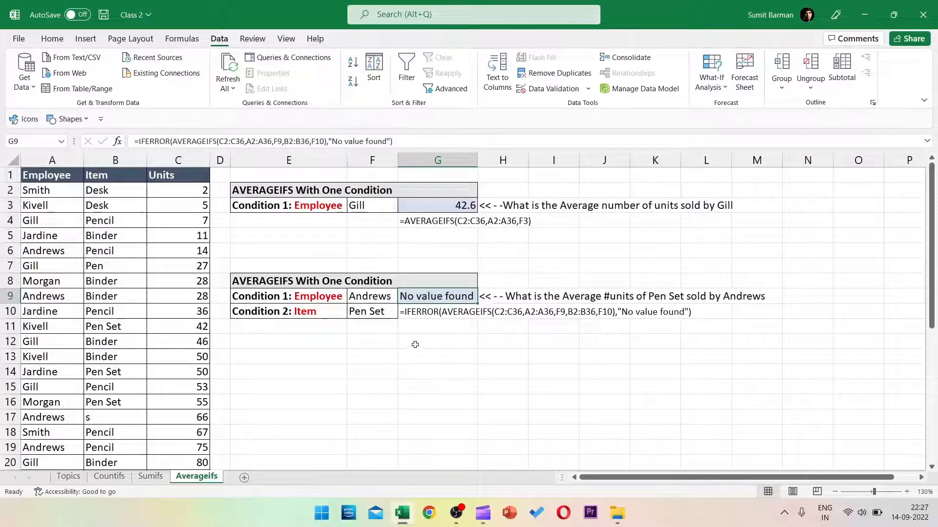
Step: Pick Gill in F9 and Pencil in F10 so G9 returns 30
{"action": "left_click", "coordinate": [372, 296]}
{"action": "left_click", "coordinate": [404, 297]}
{"action": "left_click", "coordinate": [337, 342]}
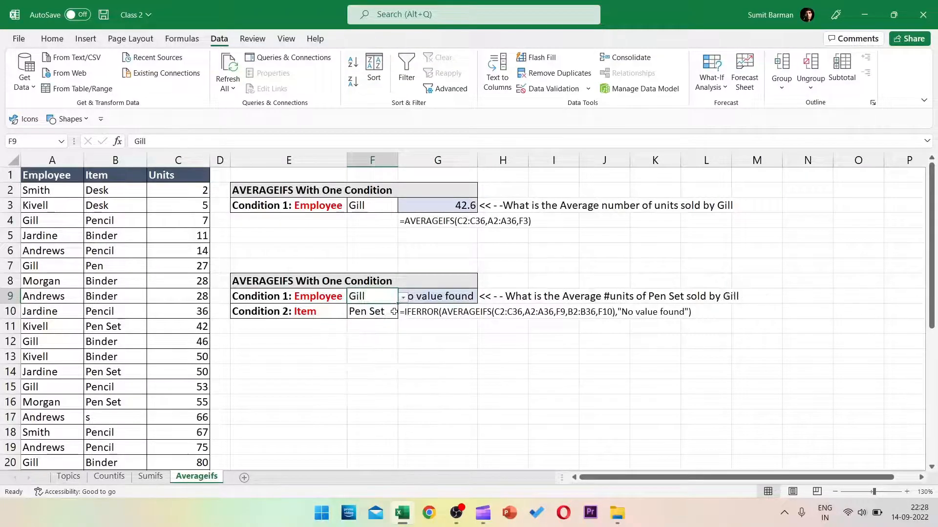
{"action": "left_click", "coordinate": [393, 311]}
{"action": "left_click", "coordinate": [404, 313]}
{"action": "left_click", "coordinate": [337, 333]}
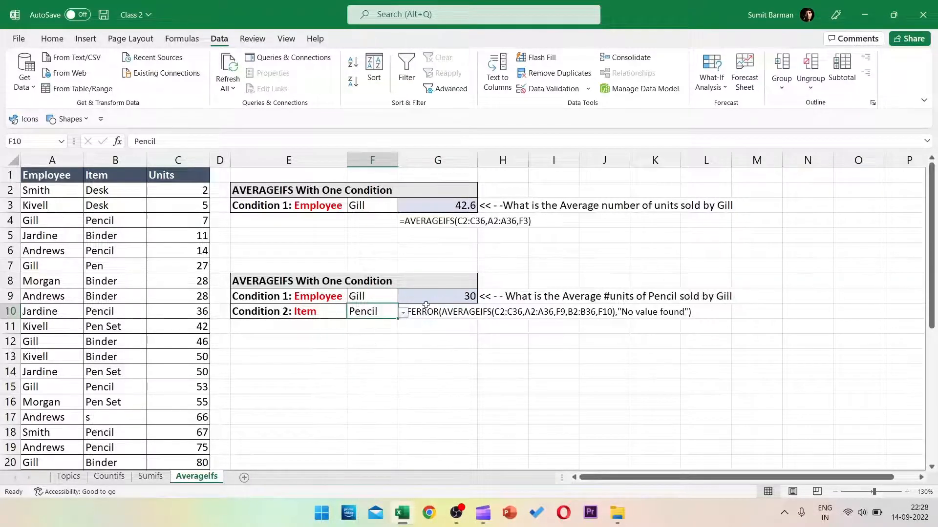
{"action": "left_click", "coordinate": [426, 303]}
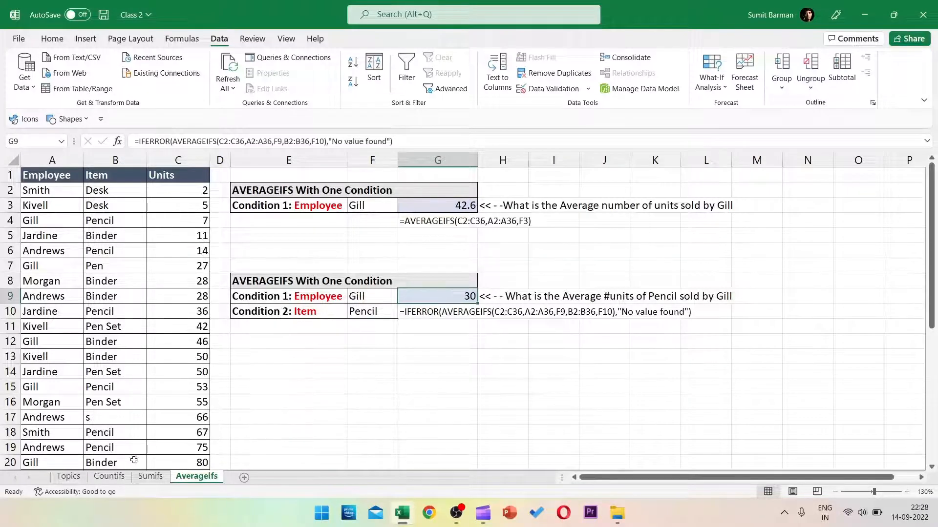
Step: Move through the Countifs, Sumifs and Averageifs sheets, then briefly select the Units column
{"action": "left_click", "coordinate": [121, 477]}
{"action": "left_click", "coordinate": [149, 477]}
{"action": "left_click", "coordinate": [185, 478]}
{"action": "left_click", "coordinate": [70, 312]}
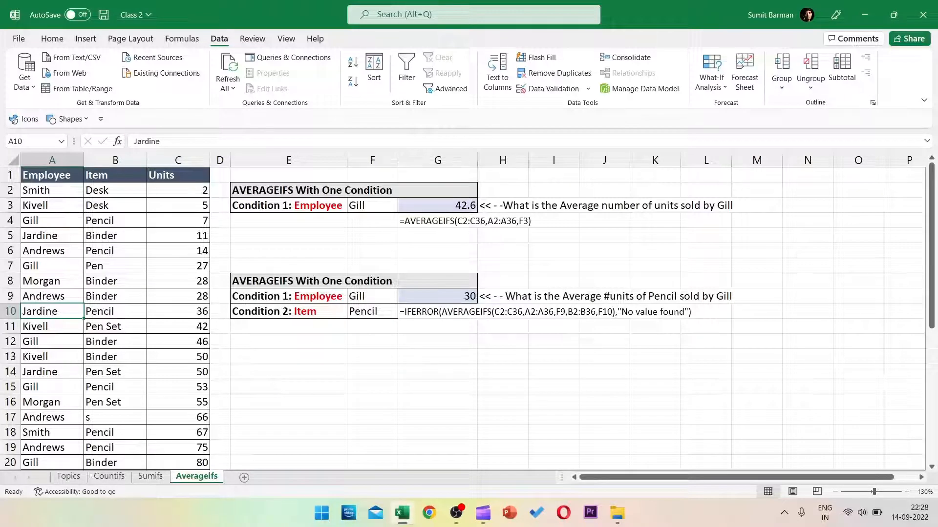
{"action": "left_click", "coordinate": [109, 476]}
{"action": "left_click", "coordinate": [150, 476]}
{"action": "left_click", "coordinate": [197, 477]}
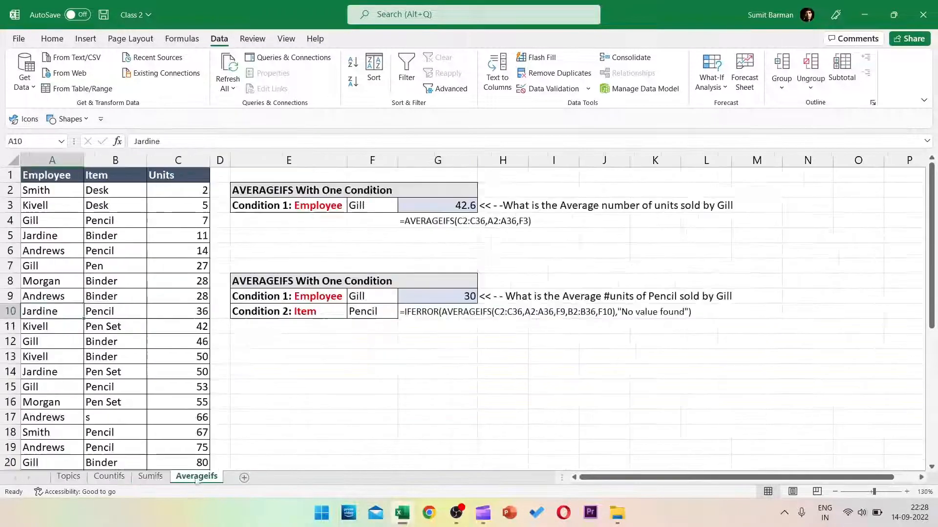
{"action": "left_click", "coordinate": [141, 333]}
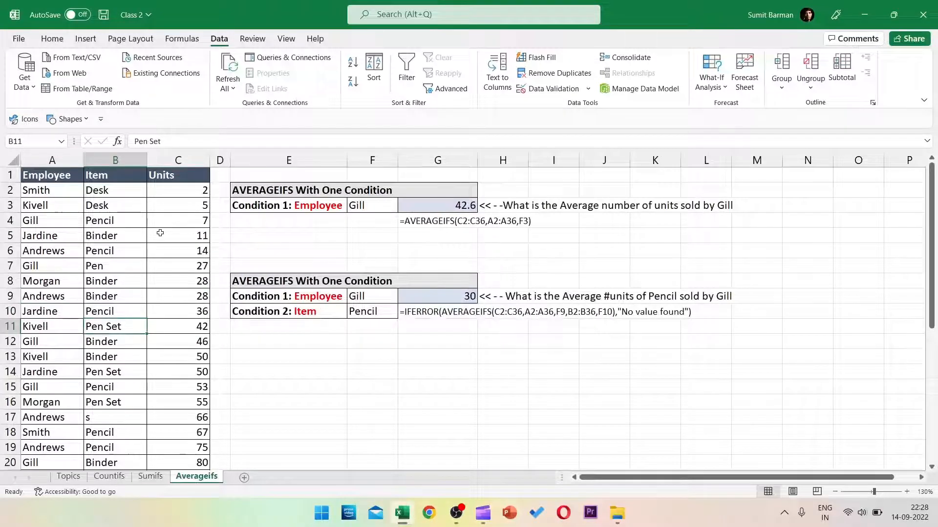
{"action": "left_click", "coordinate": [188, 161]}
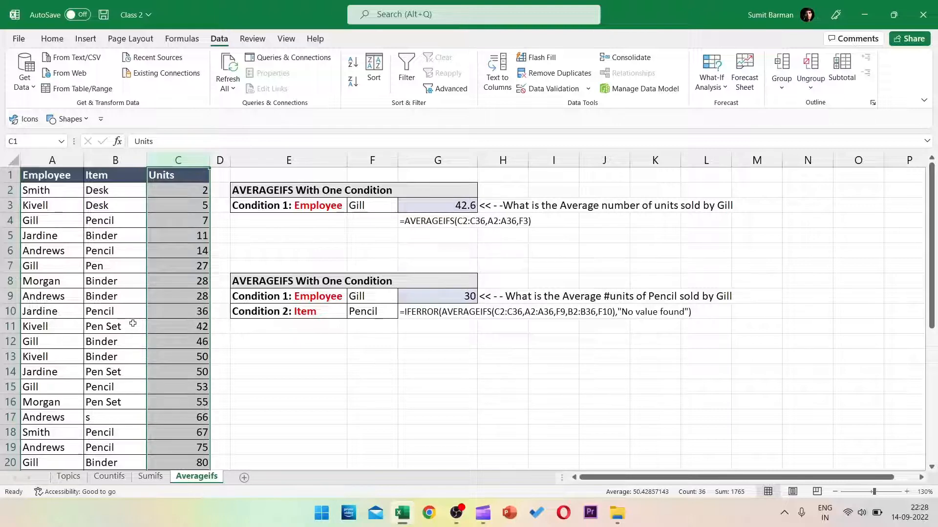
{"action": "left_click", "coordinate": [132, 324]}
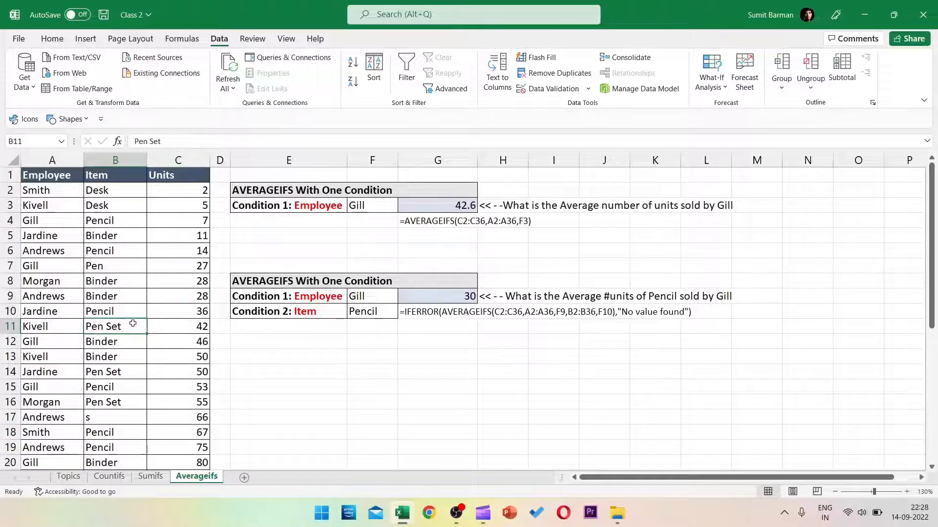